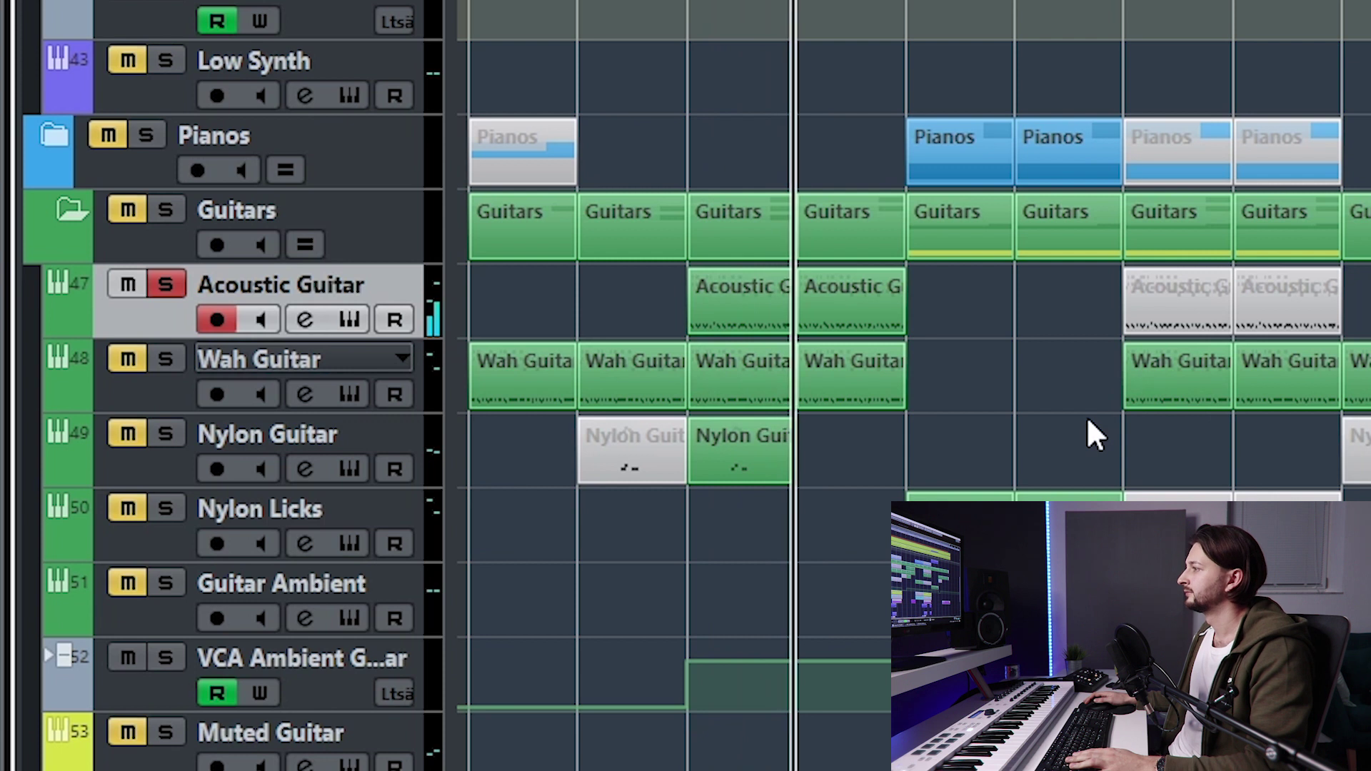
Step: Open the Acoustic Guitar part at bar 9, mute its low keyswitch notes from C0 to D#0, and play the part
double_click(709, 317)
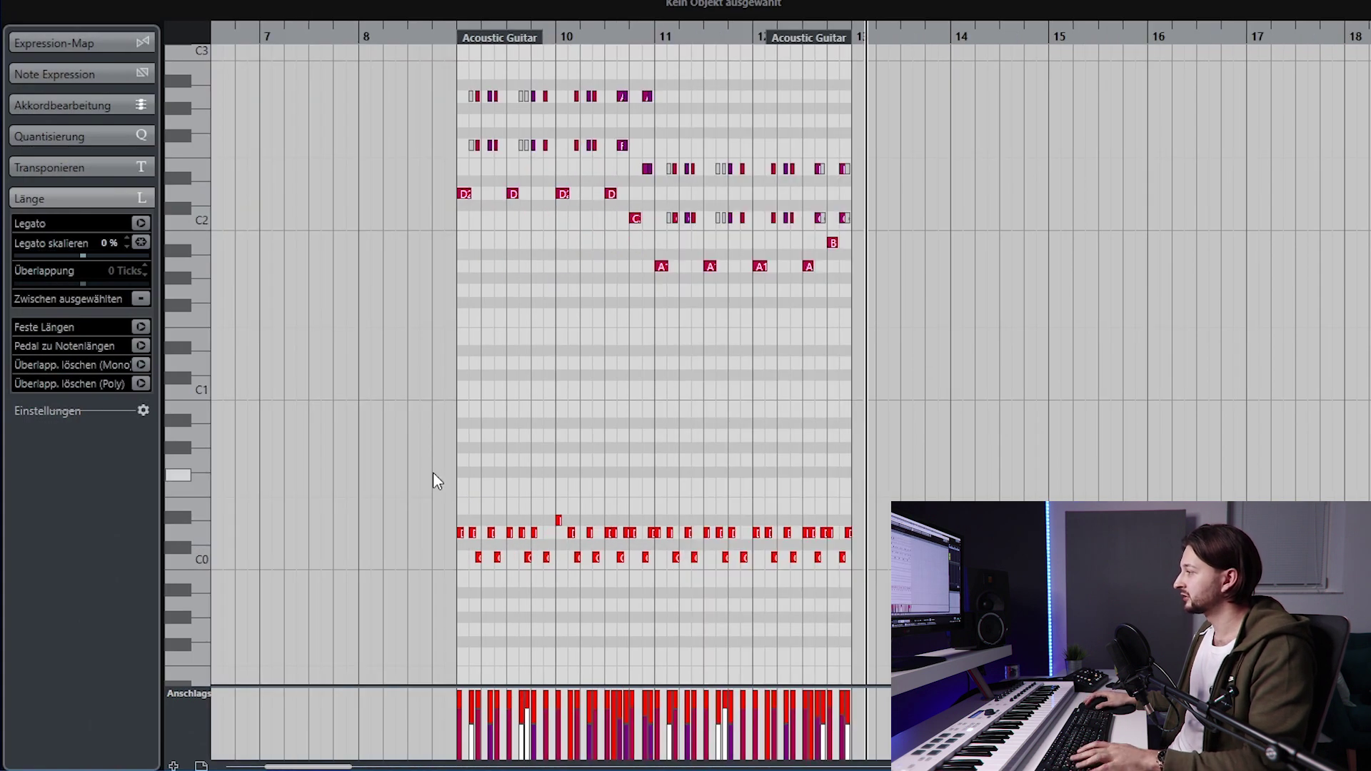
left_click_drag(433, 473, 964, 636)
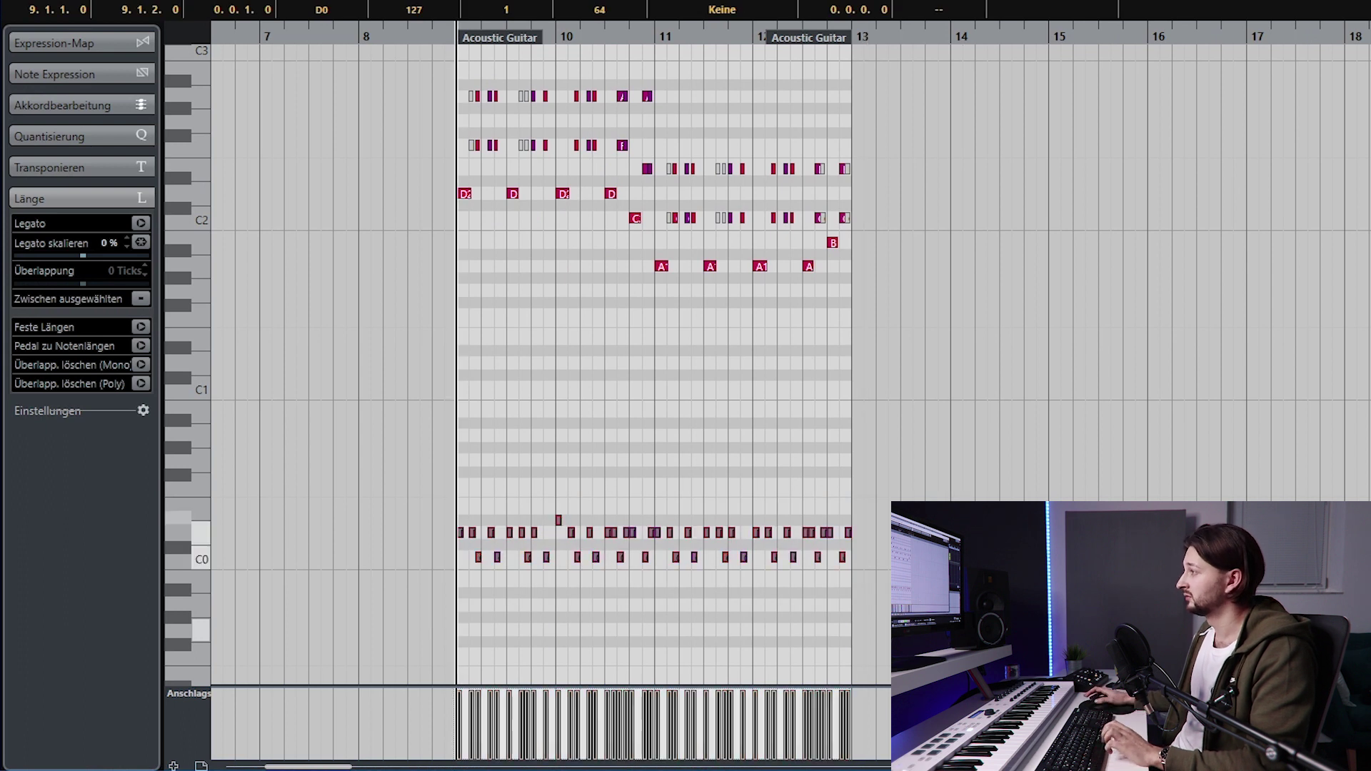
key("space")
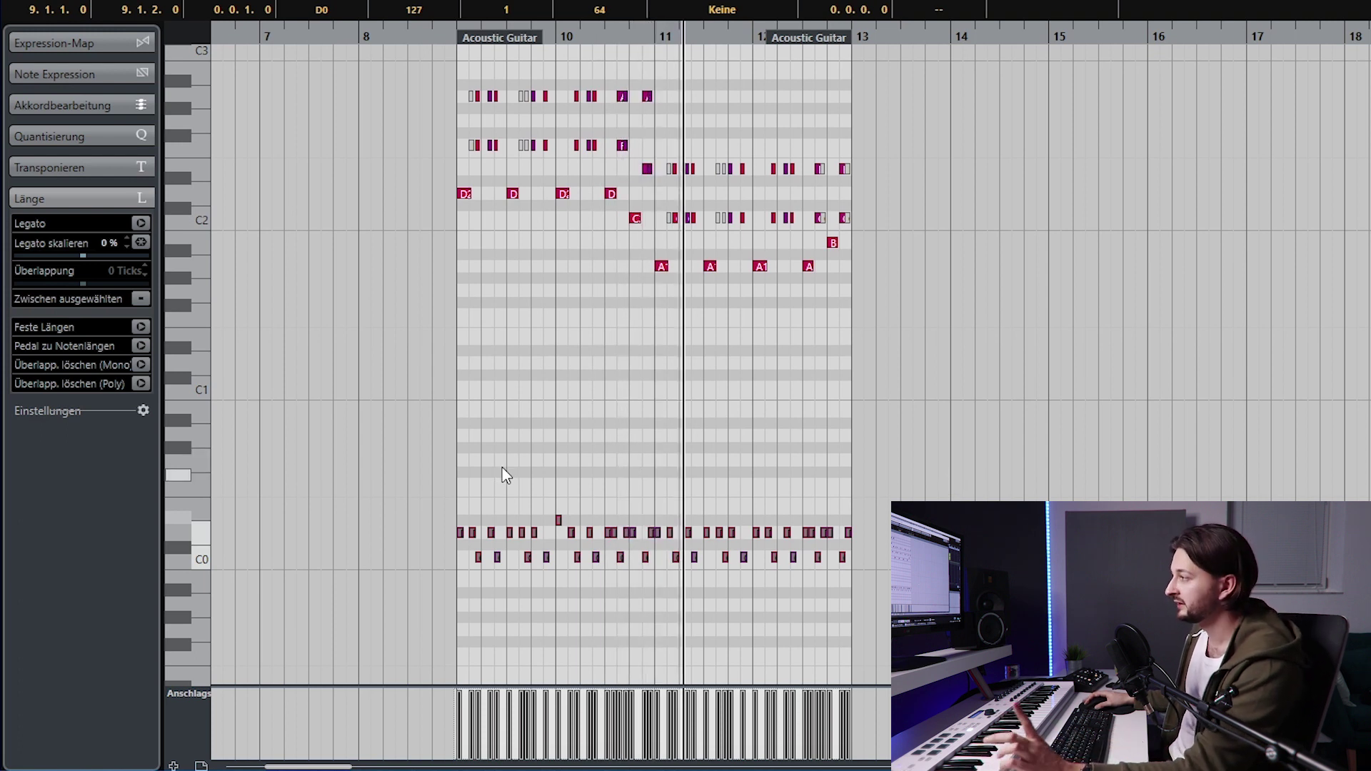
scroll(516, 440, "down", 3)
scroll(516, 440, "up", 5)
scroll(515, 442, "down", 5)
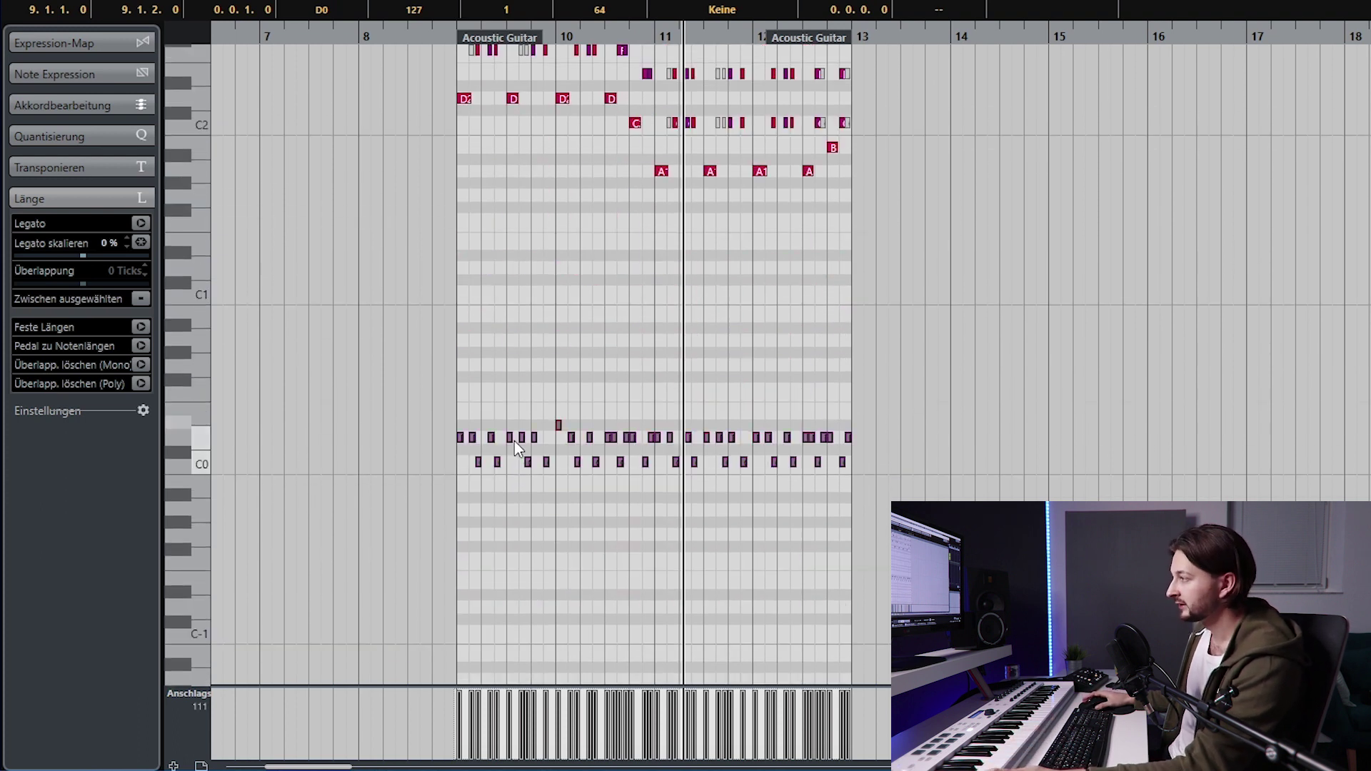
key("KP_1")
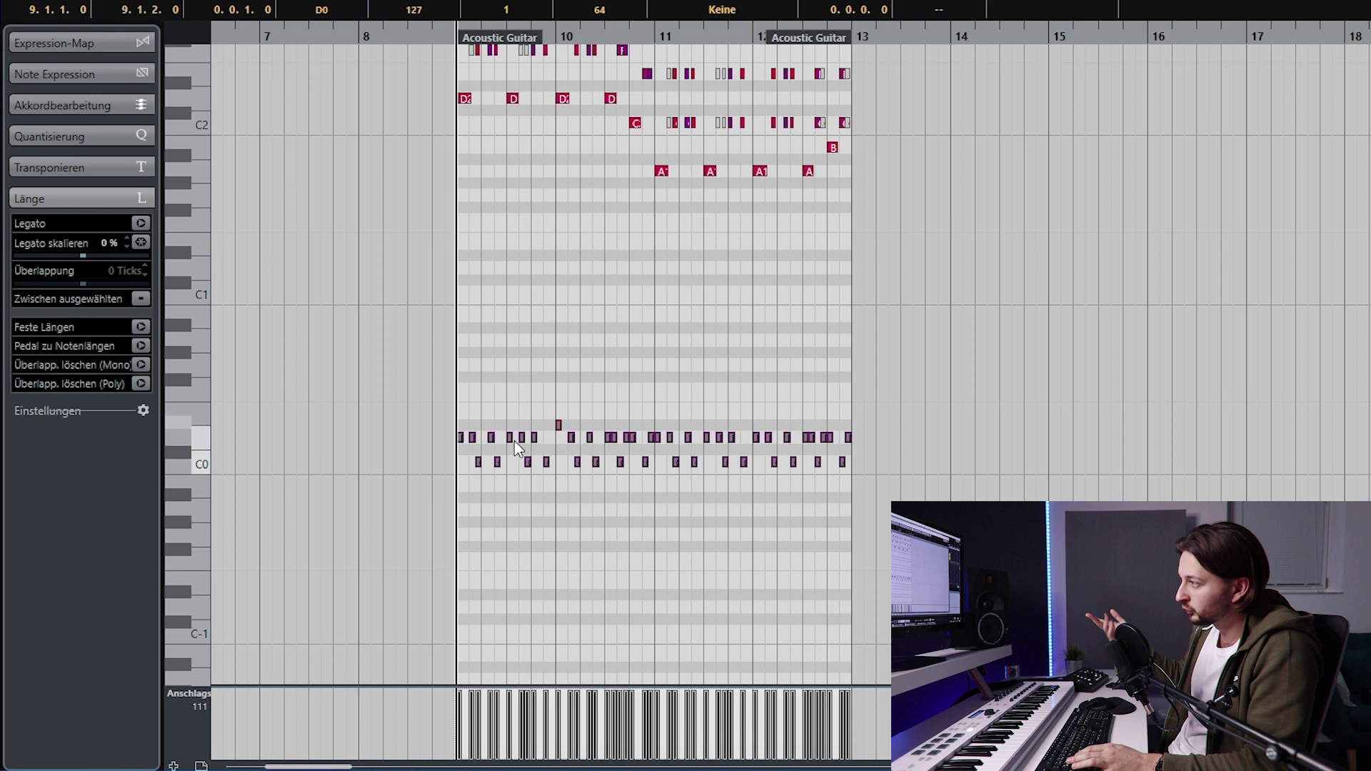
key("space")
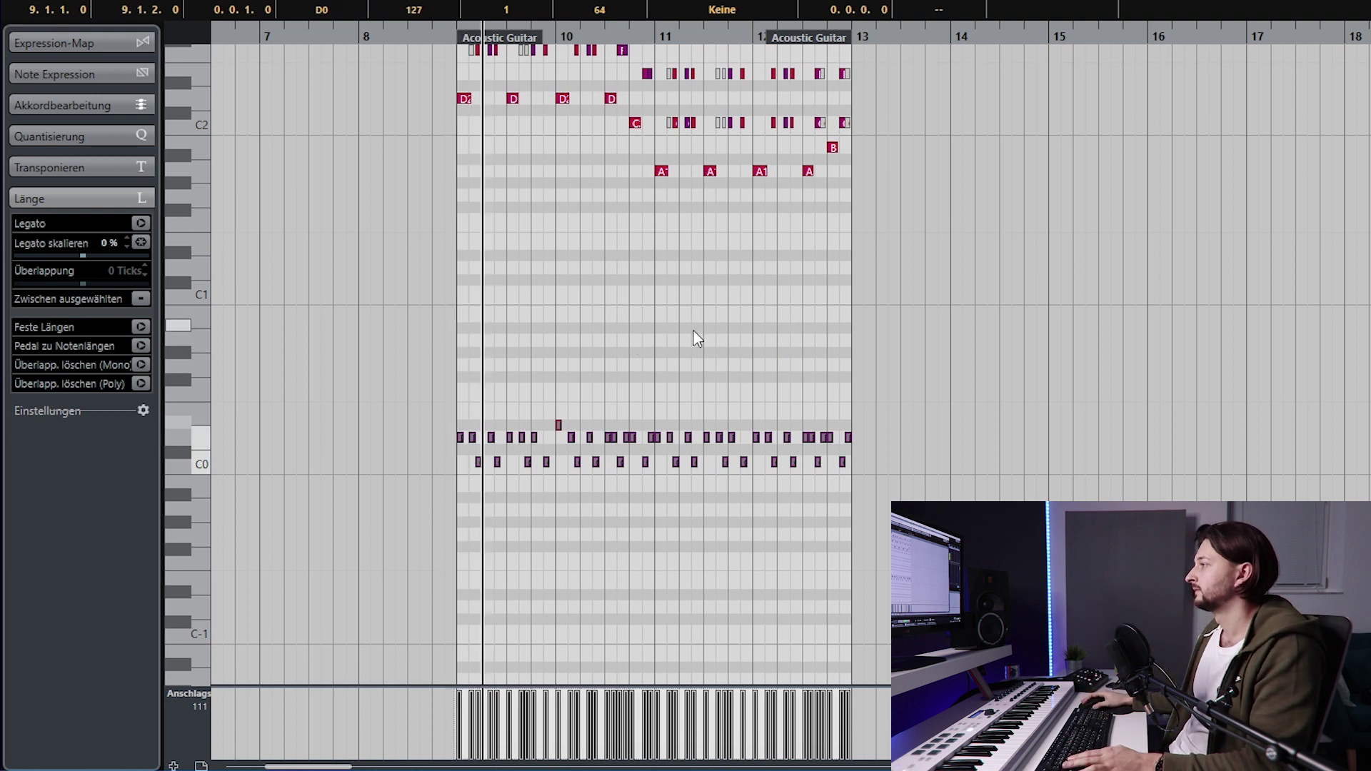
scroll(757, 371, "up", 3)
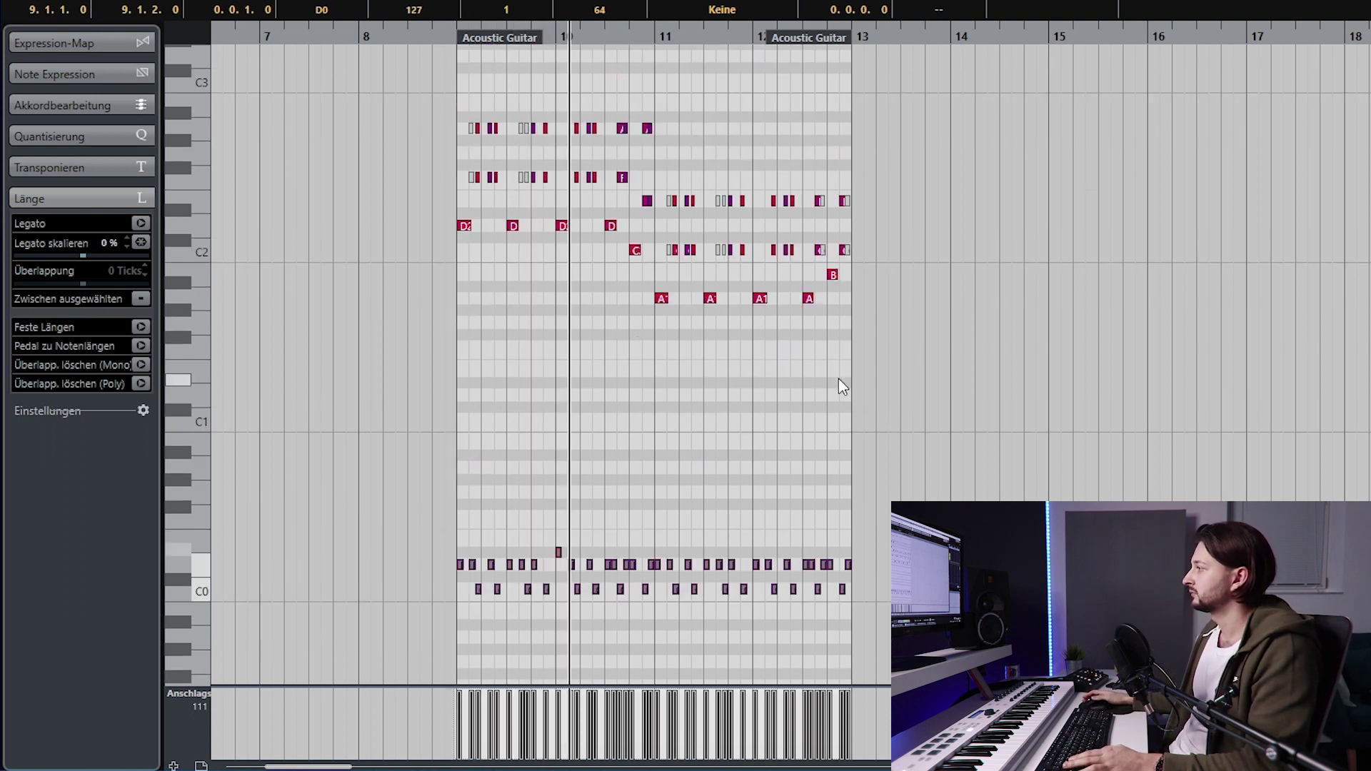
Step: Unmute all the low keyswitch notes in the Acoustic Guitar part and play it again from bar 9
left_click_drag(898, 504, 417, 619)
key("space")
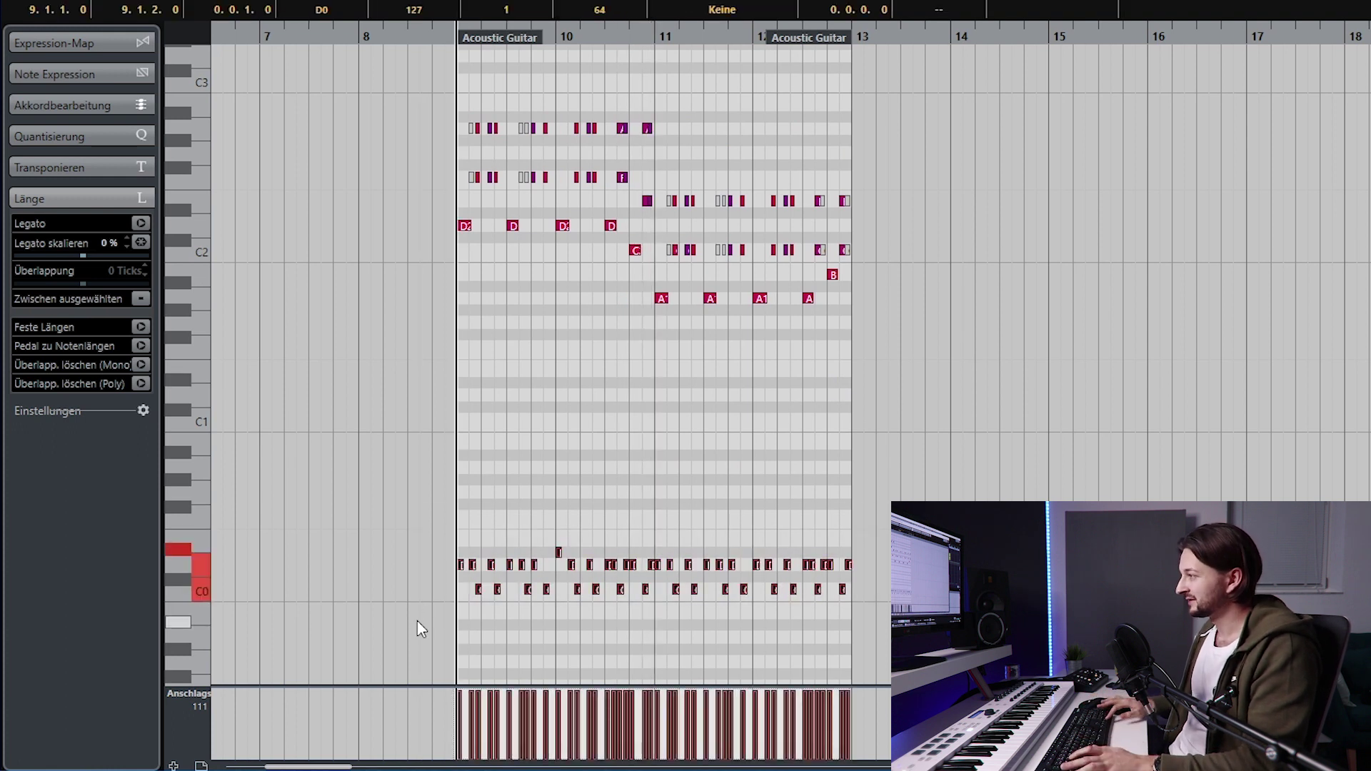
scroll(473, 592, "up", 2)
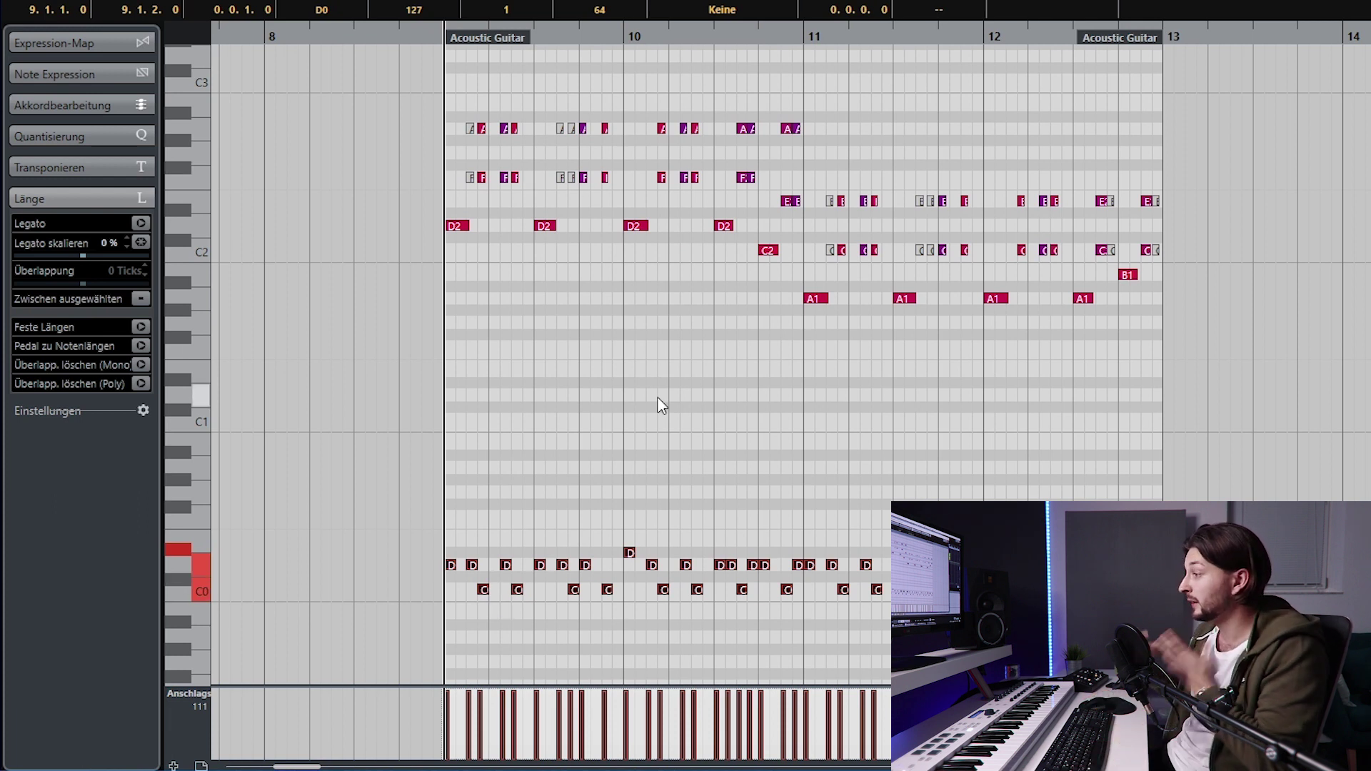
key("space")
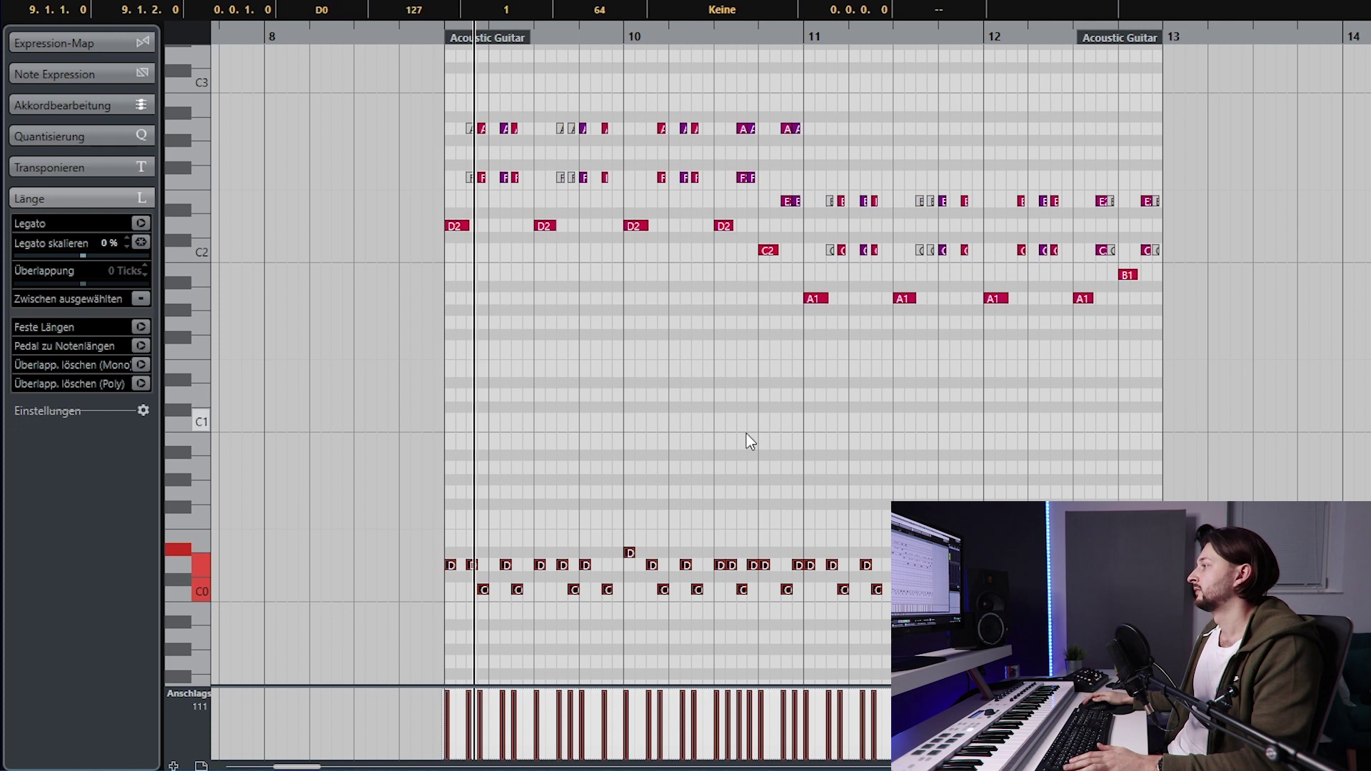
Step: Examine the first D2 note and the D#0 keyswitch at bar 10 in the Acoustic Guitar part
left_click(836, 455)
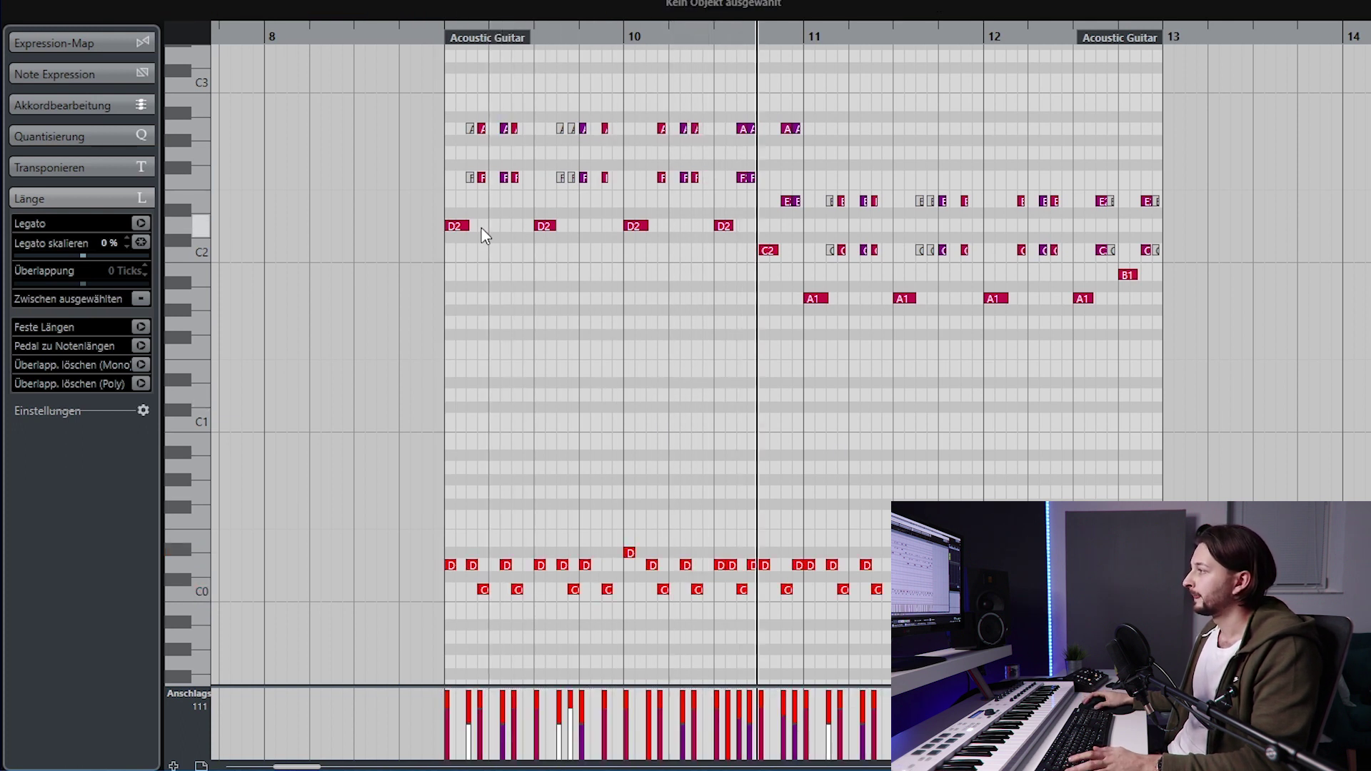
left_click(458, 227)
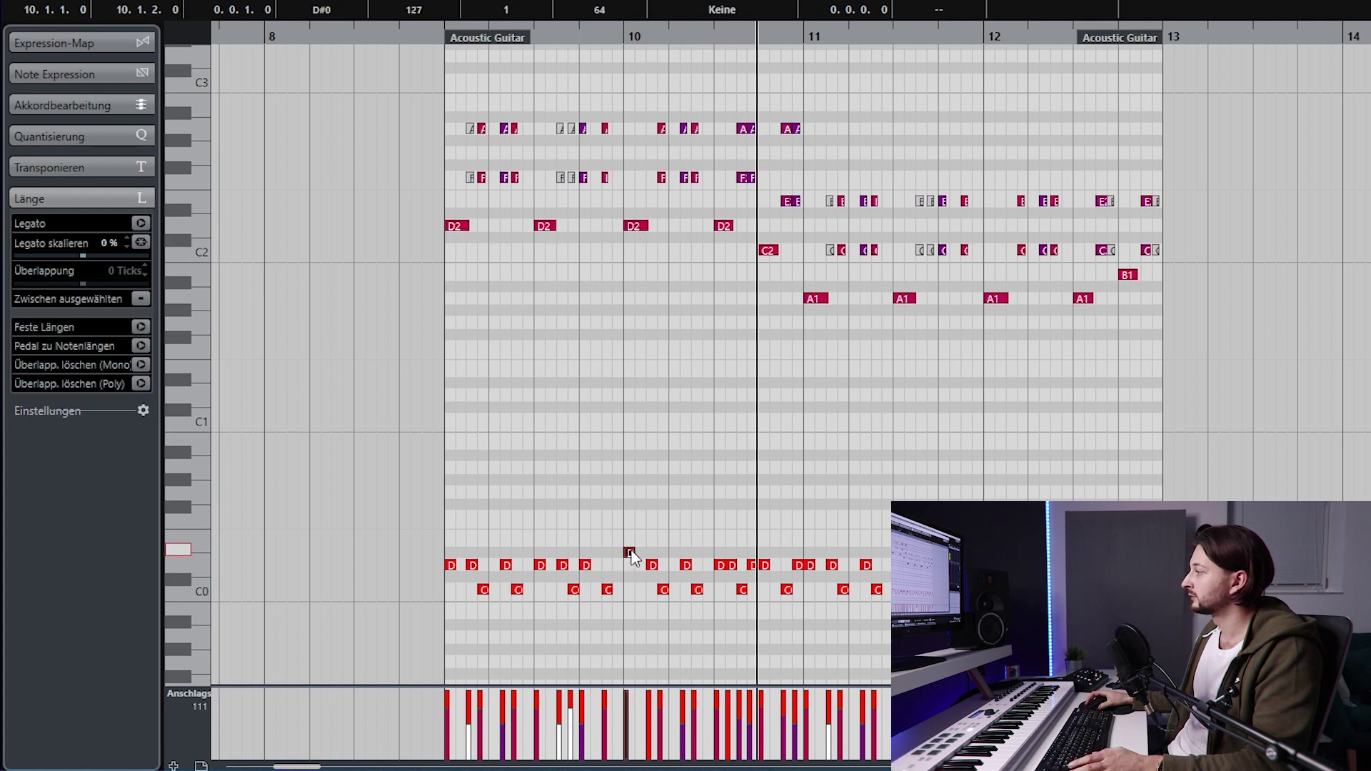
left_click(633, 279)
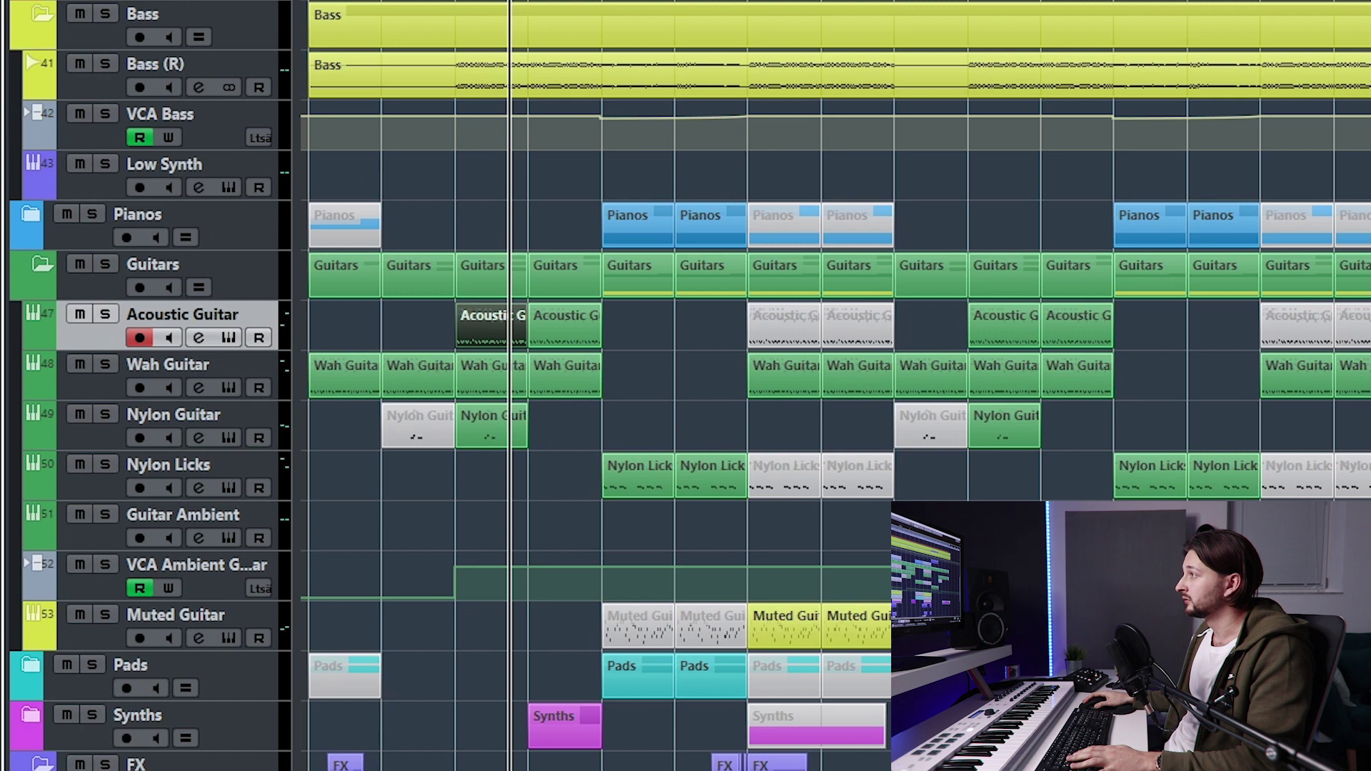
Step: Solo the Wah Guitar track, play it, and open its part at bar 9 for note editing
key("space")
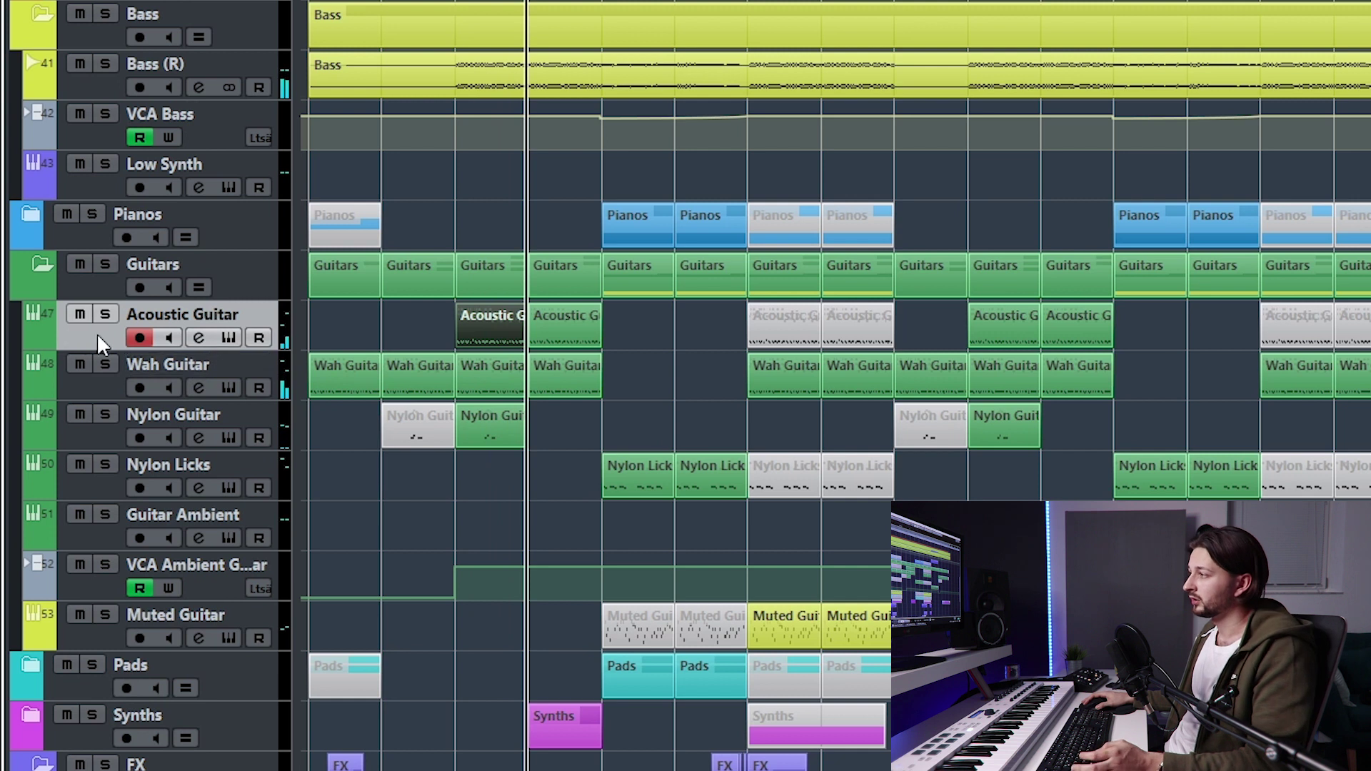
left_click(103, 385)
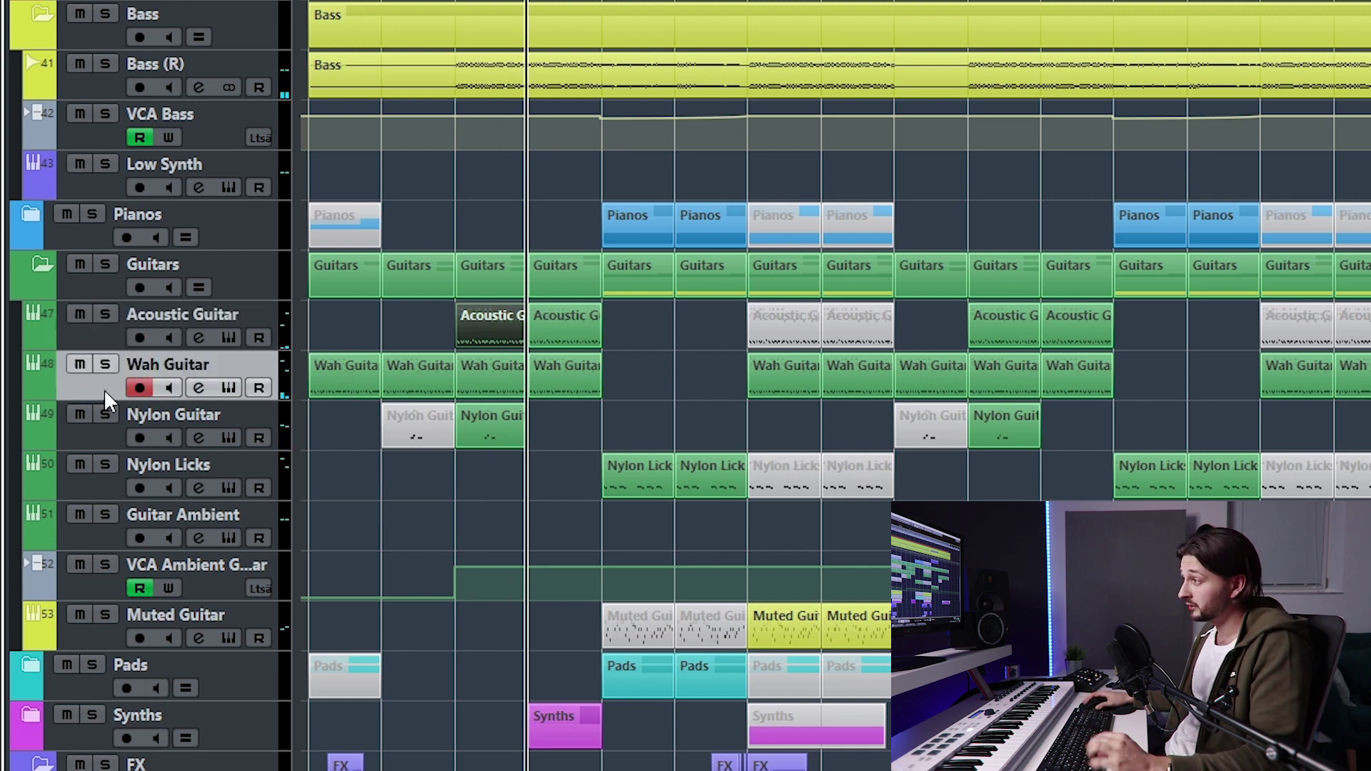
left_click(114, 366)
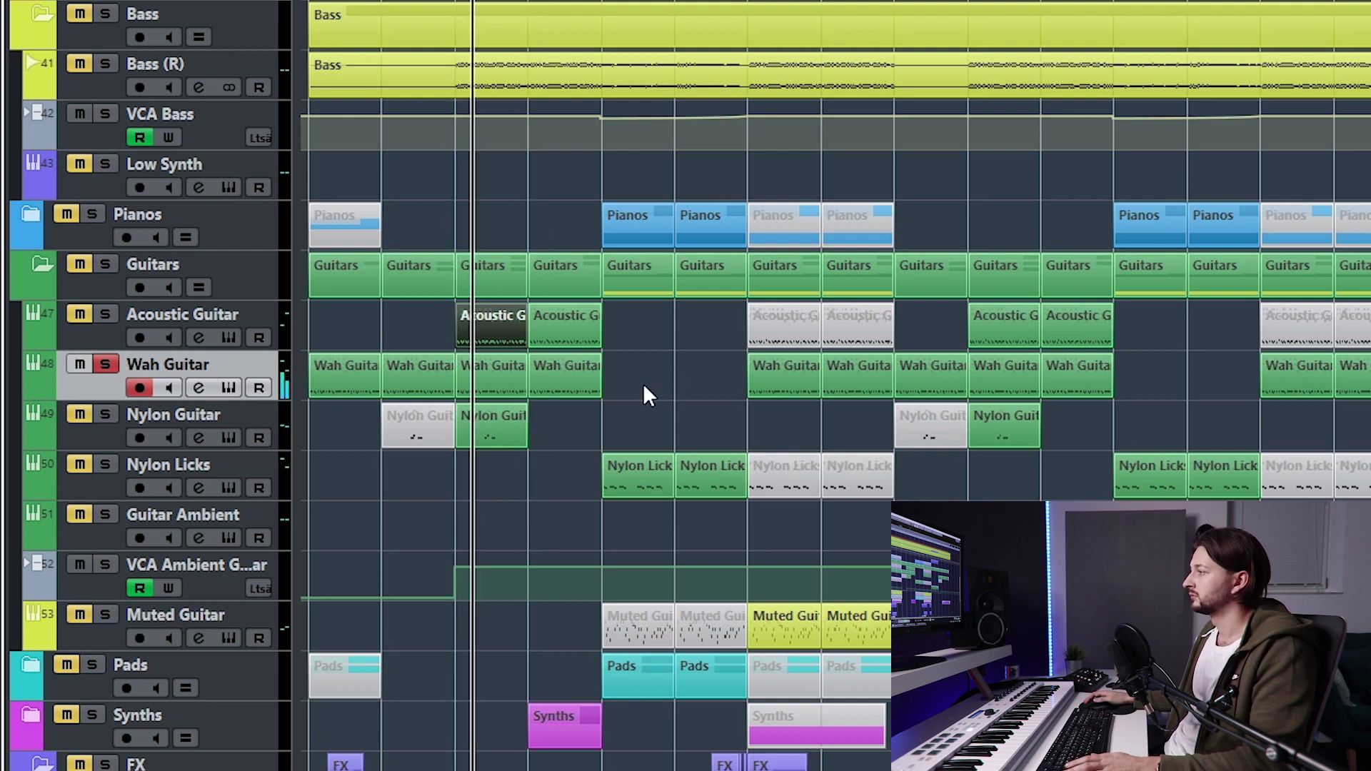
double_click(488, 379)
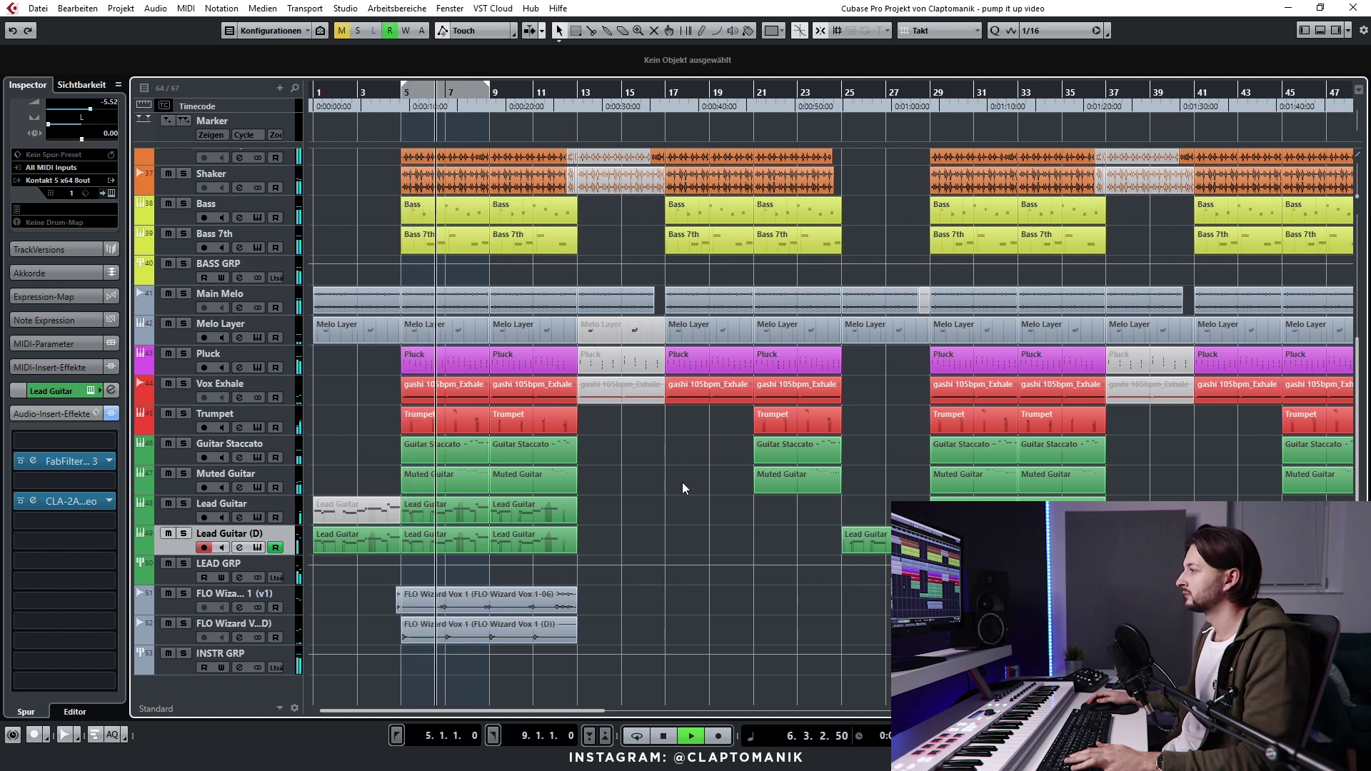
Step: Play the Lead Guitar (D) track soloed and raise the modulation wheel of its Shreddage 3 Archtop instrument in Kontakt
key("space")
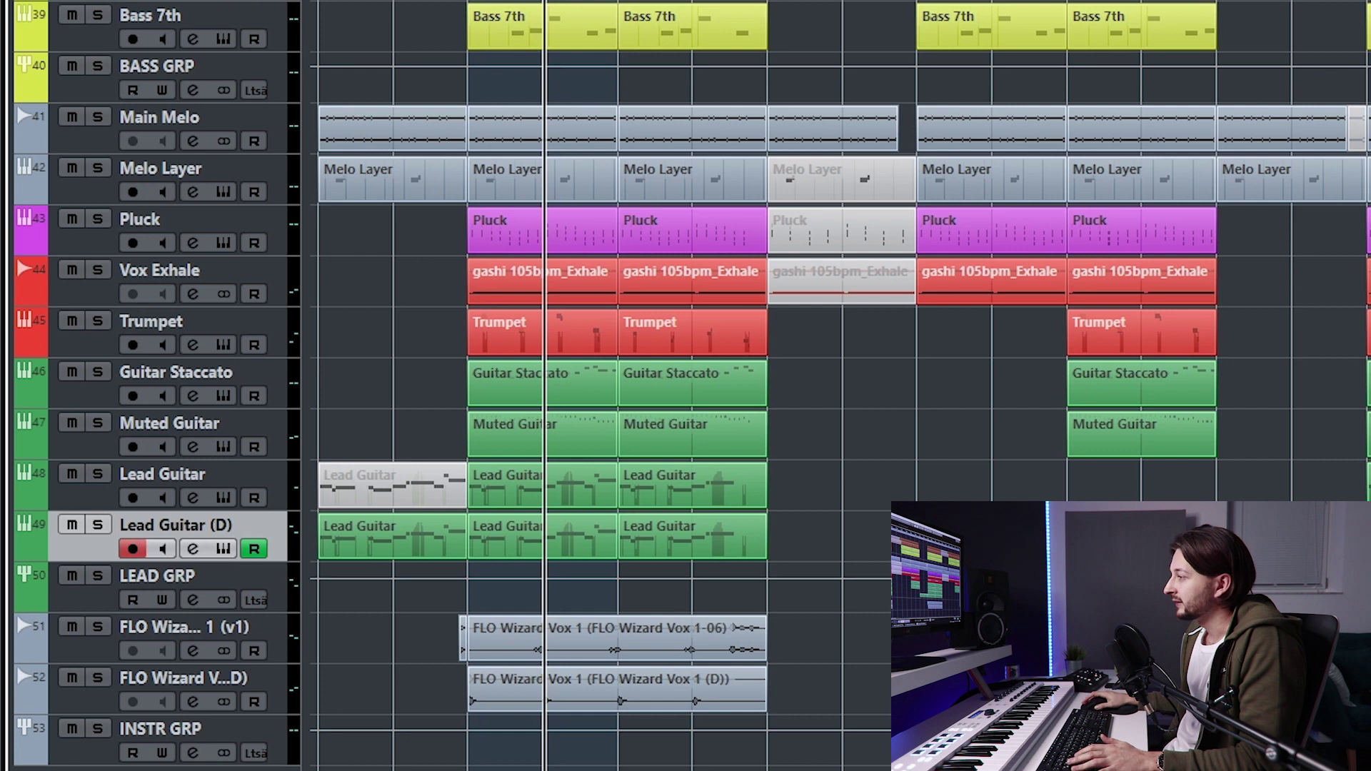
left_click(98, 526)
key("space")
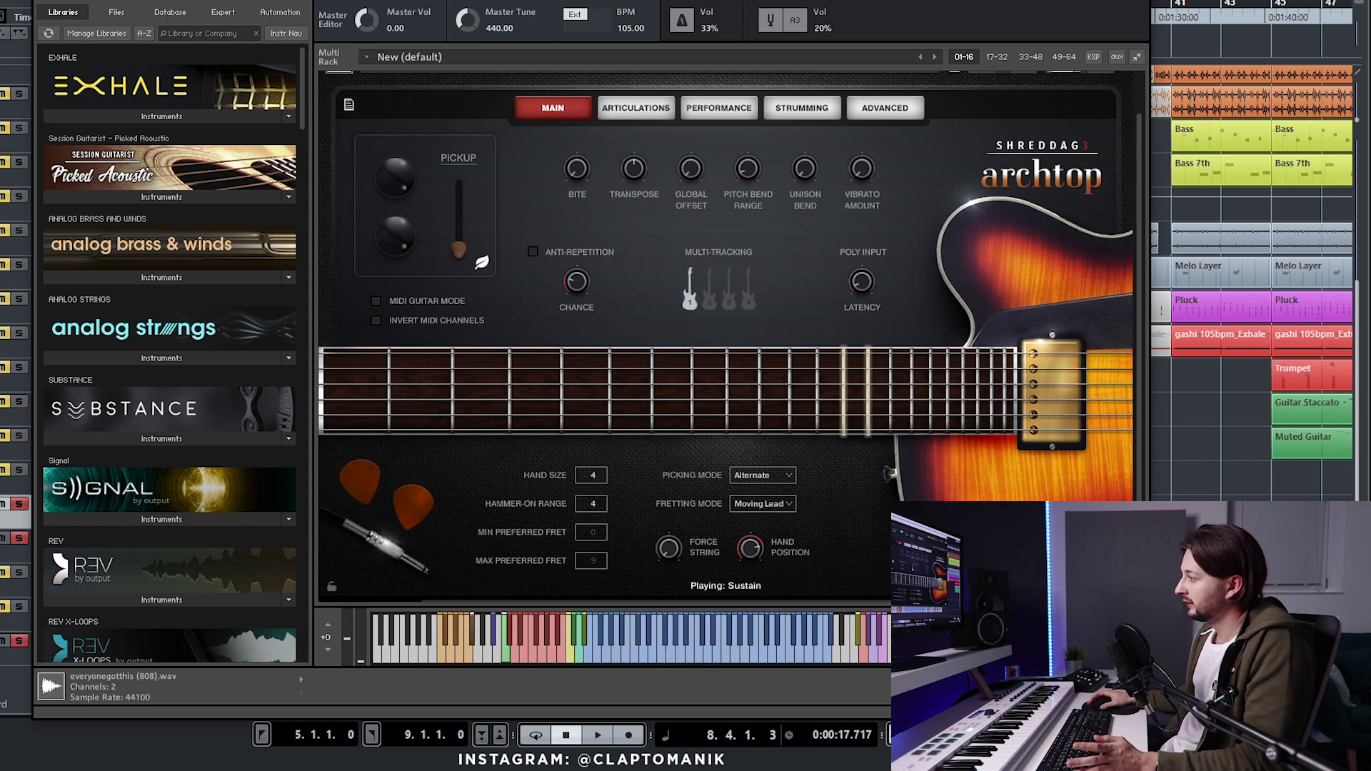
left_click_drag(363, 654, 371, 534)
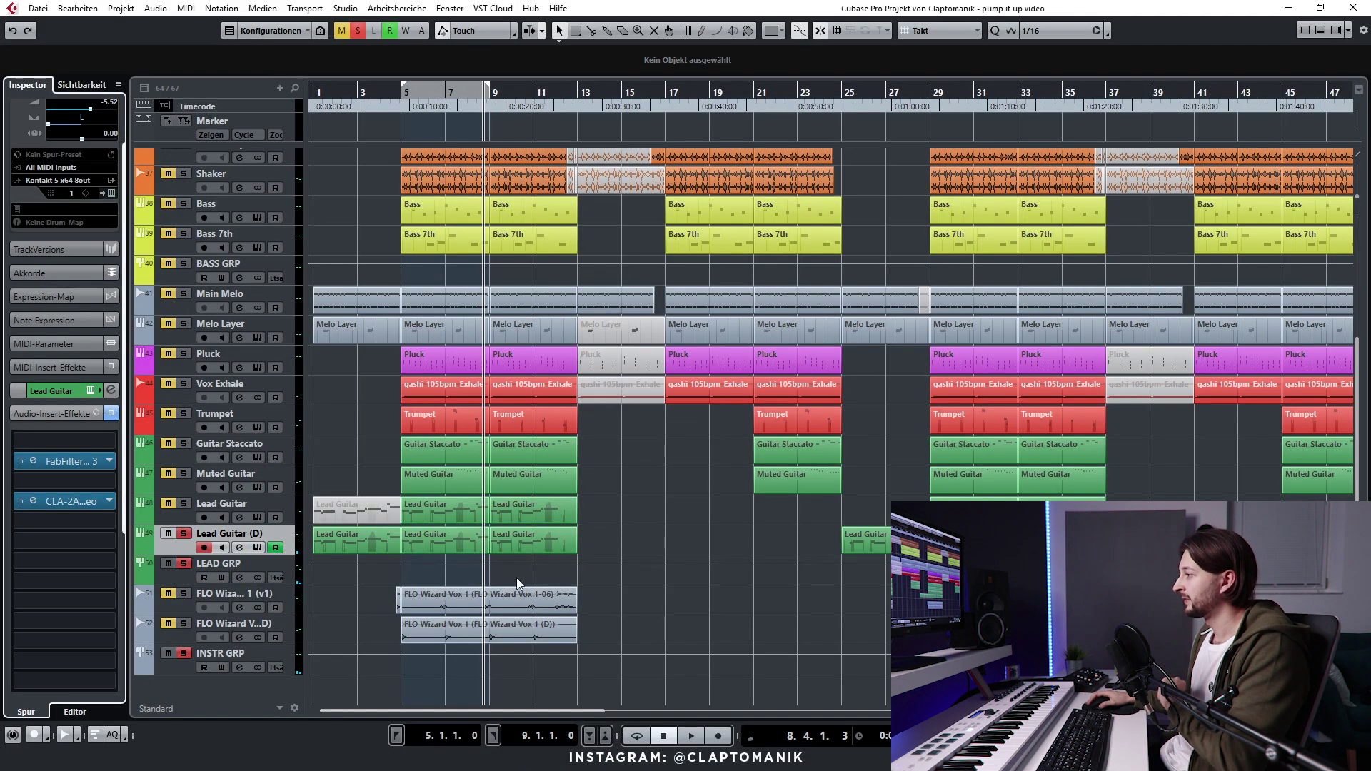
Step: Open the Lead Guitar part at bar 5 and display its Pitchbend events in a controller lane above Modulation
double_click(453, 548)
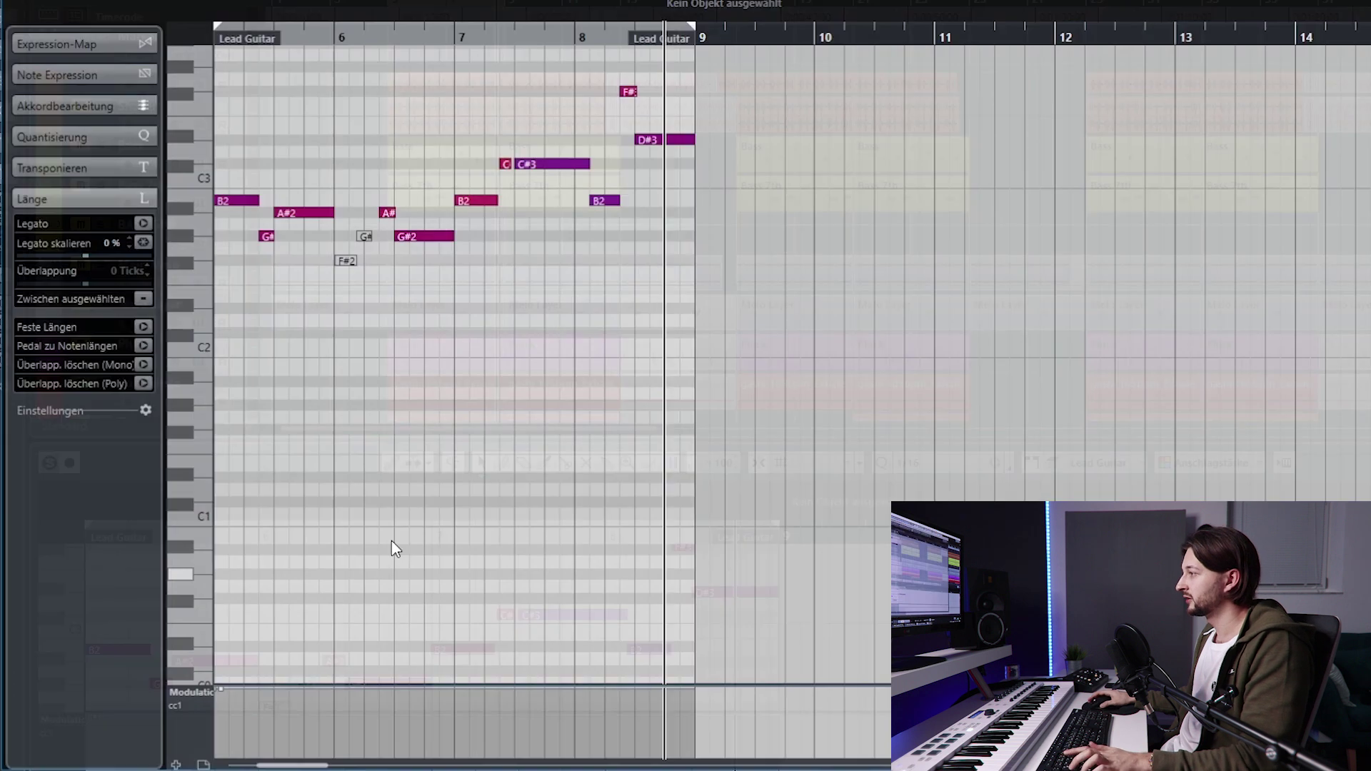
scroll(421, 443, "left", 1)
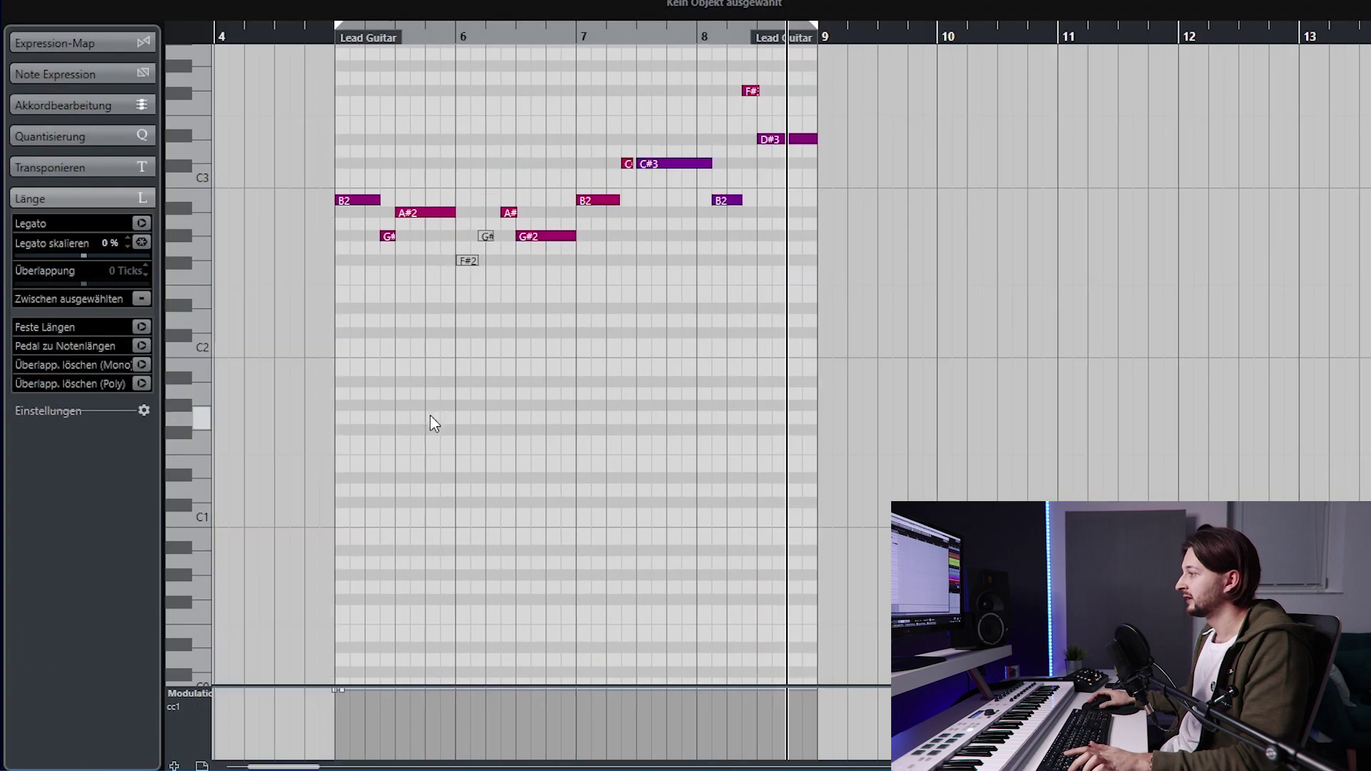
left_click(205, 696)
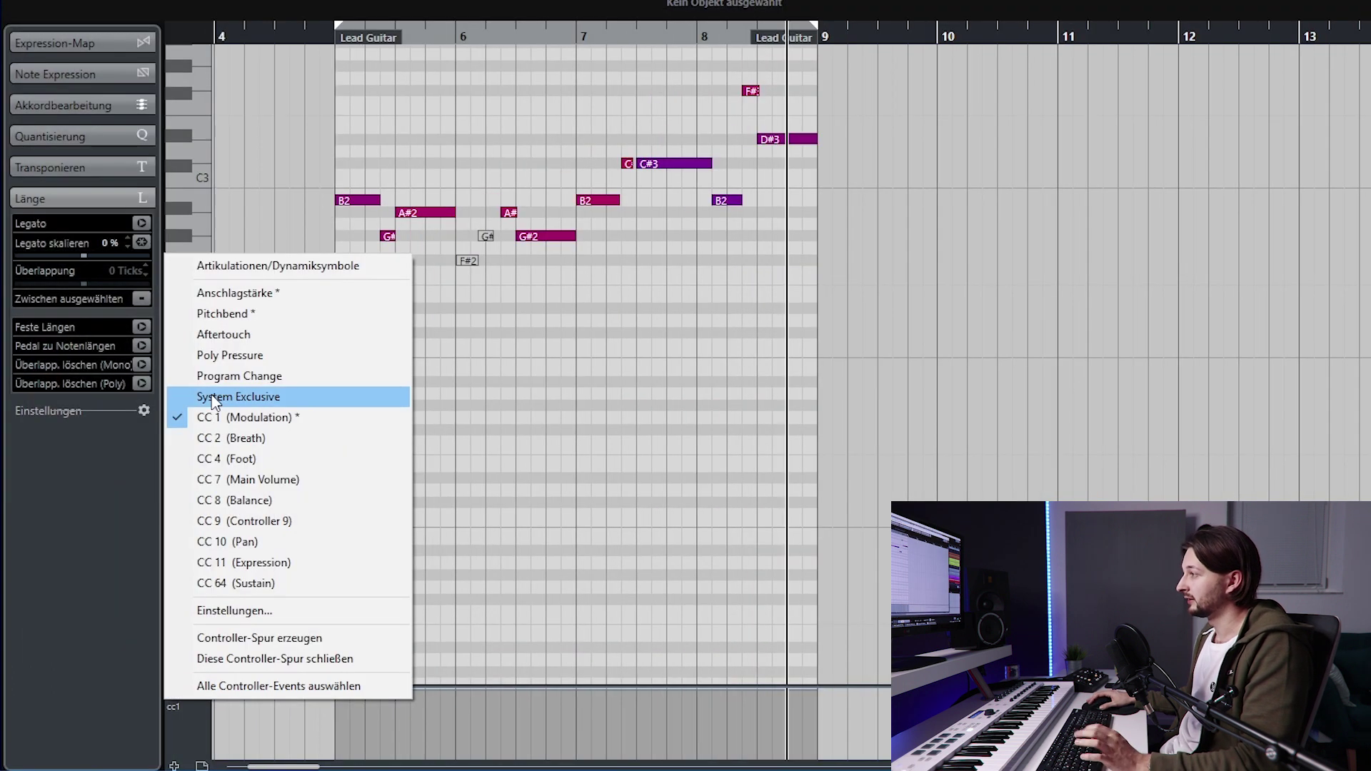
left_click(228, 315)
left_click_drag(357, 542, 758, 642)
Step: Audition the Lead Guitar part with its starting modulation event deleted, and undo the deletion
left_click(343, 648)
key("Delete")
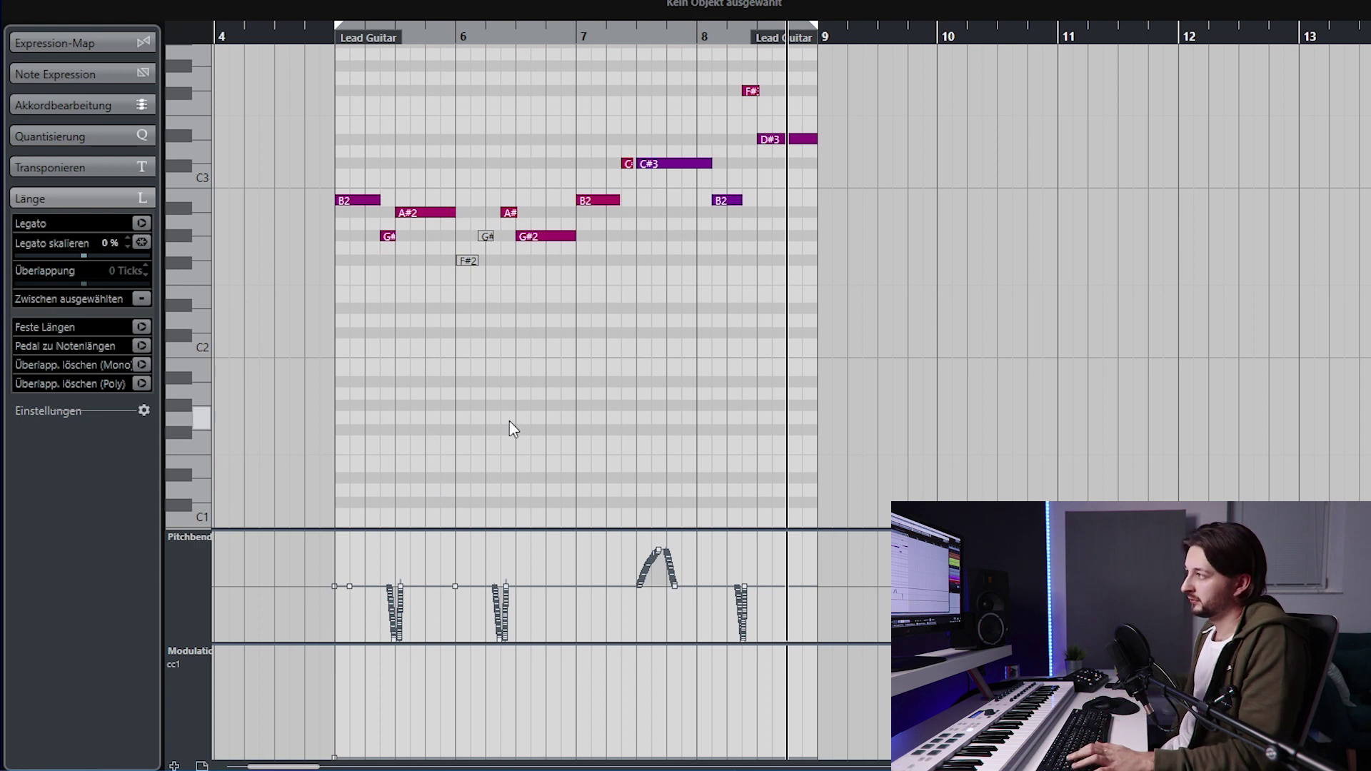
key("space")
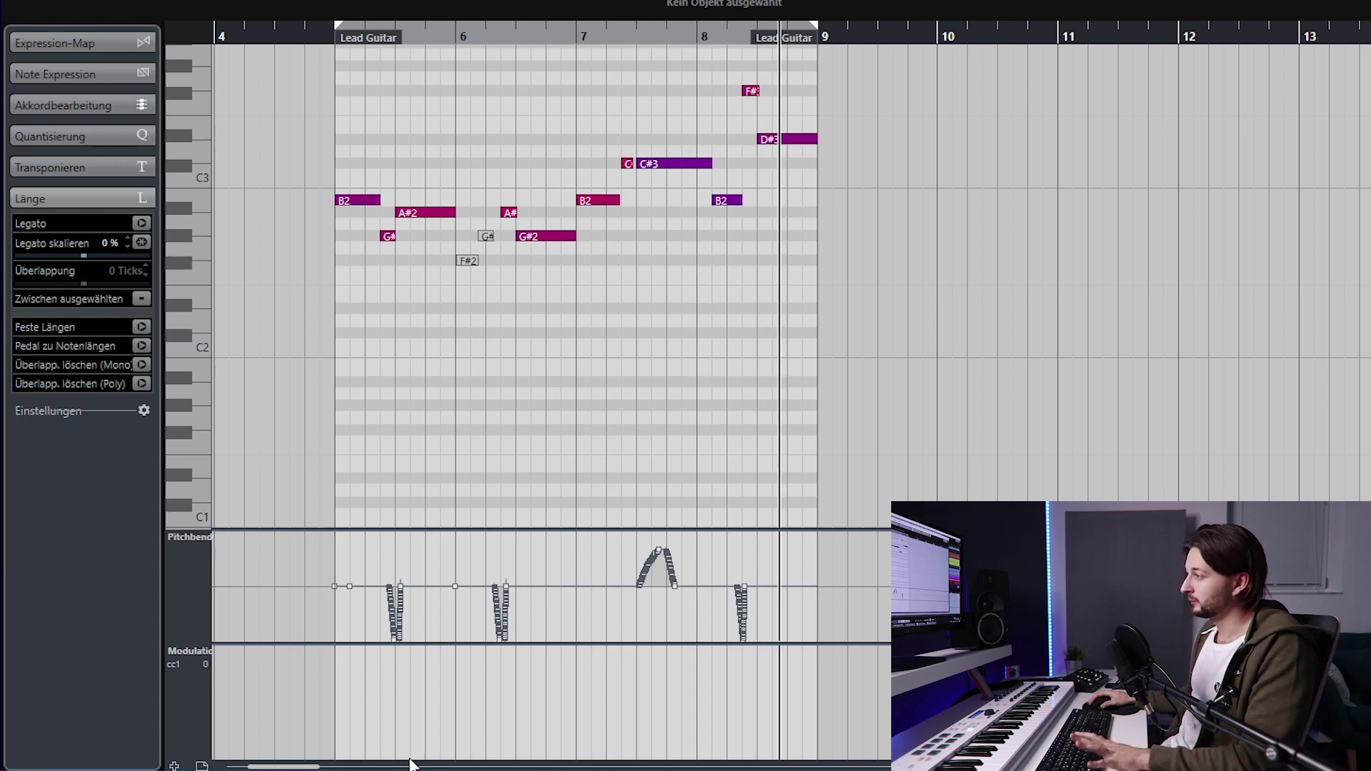
key("ctrl+z")
key("KP_1")
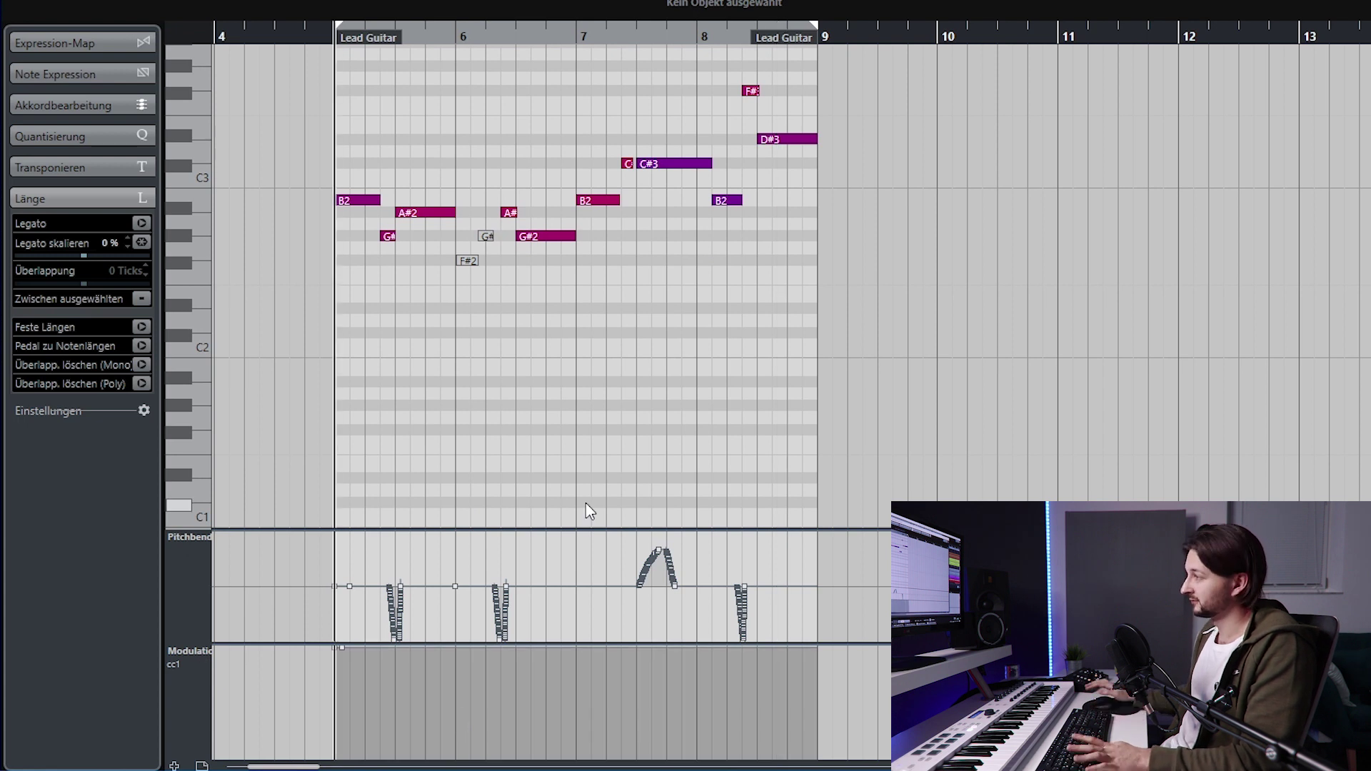
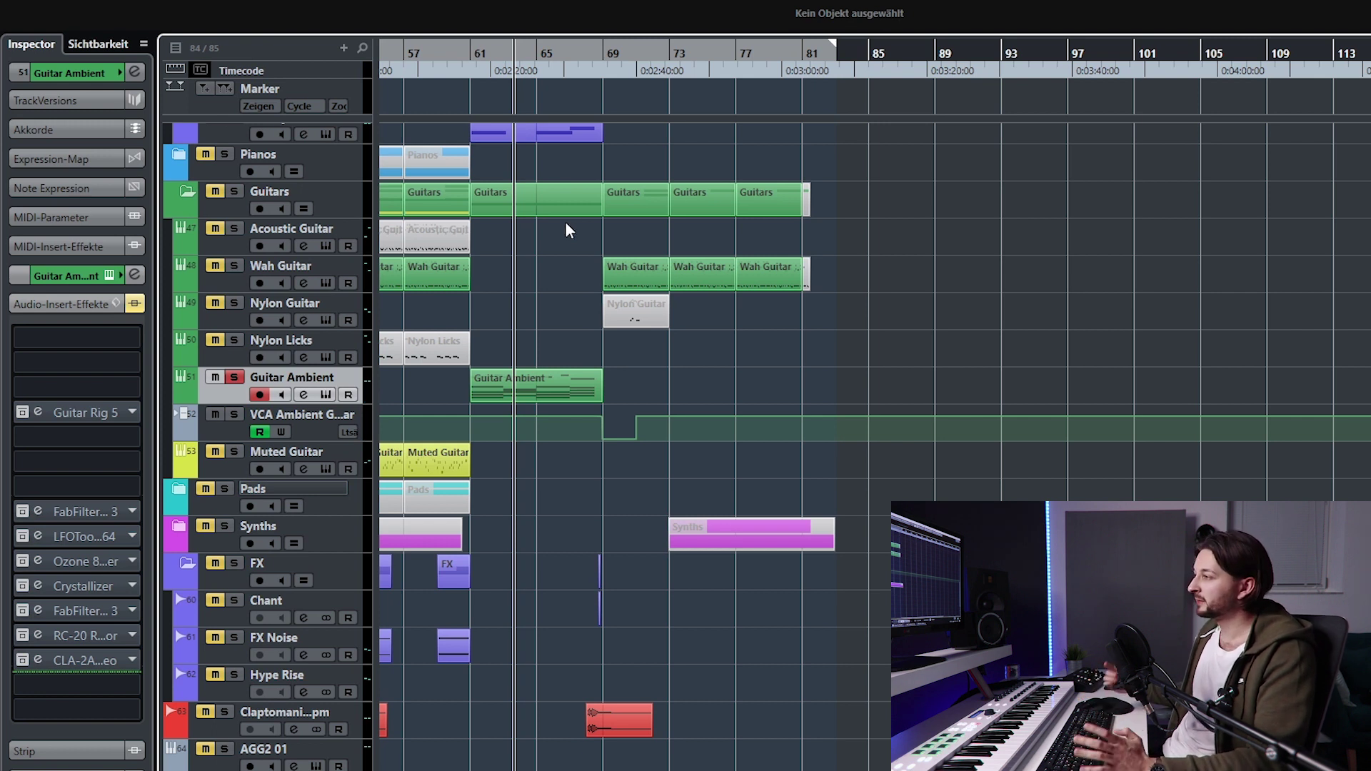
Step: Play the Guitar Ambient track with all its audio inserts active, and bypass them again
left_click(134, 304)
key("space")
key("space")
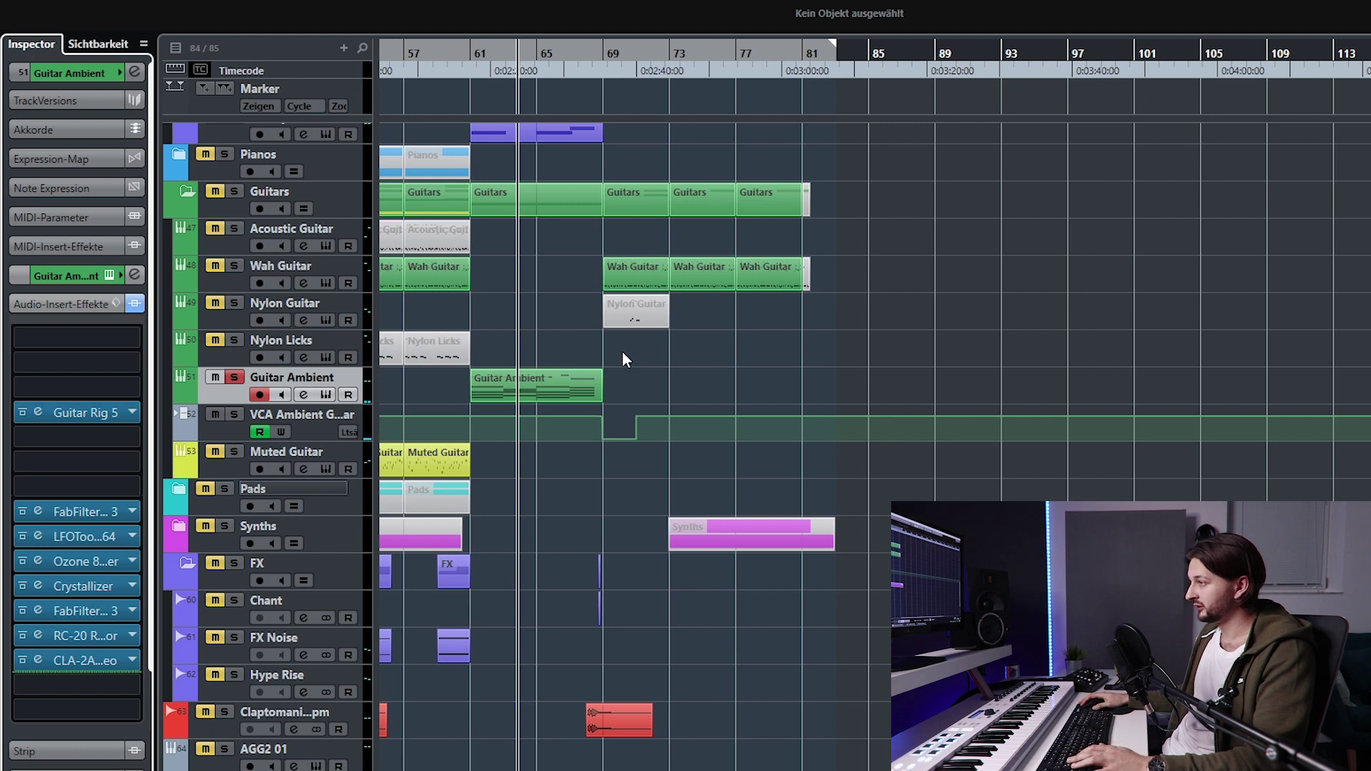
left_click(133, 305)
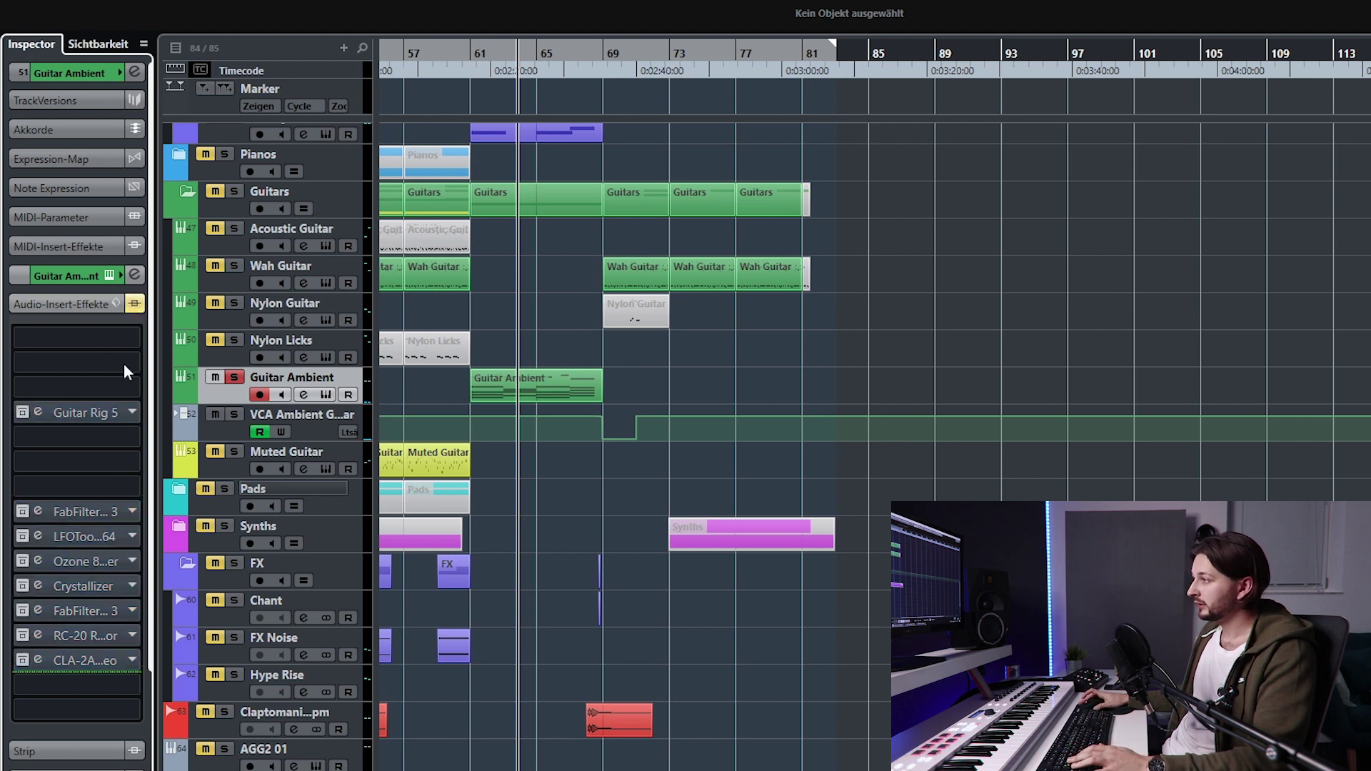
Step: Activate only the Guitar Rig 5 insert on Guitar Ambient, examine its 2 Ch Ambient Shimmer rack, and close the plug-in window
left_click(24, 413)
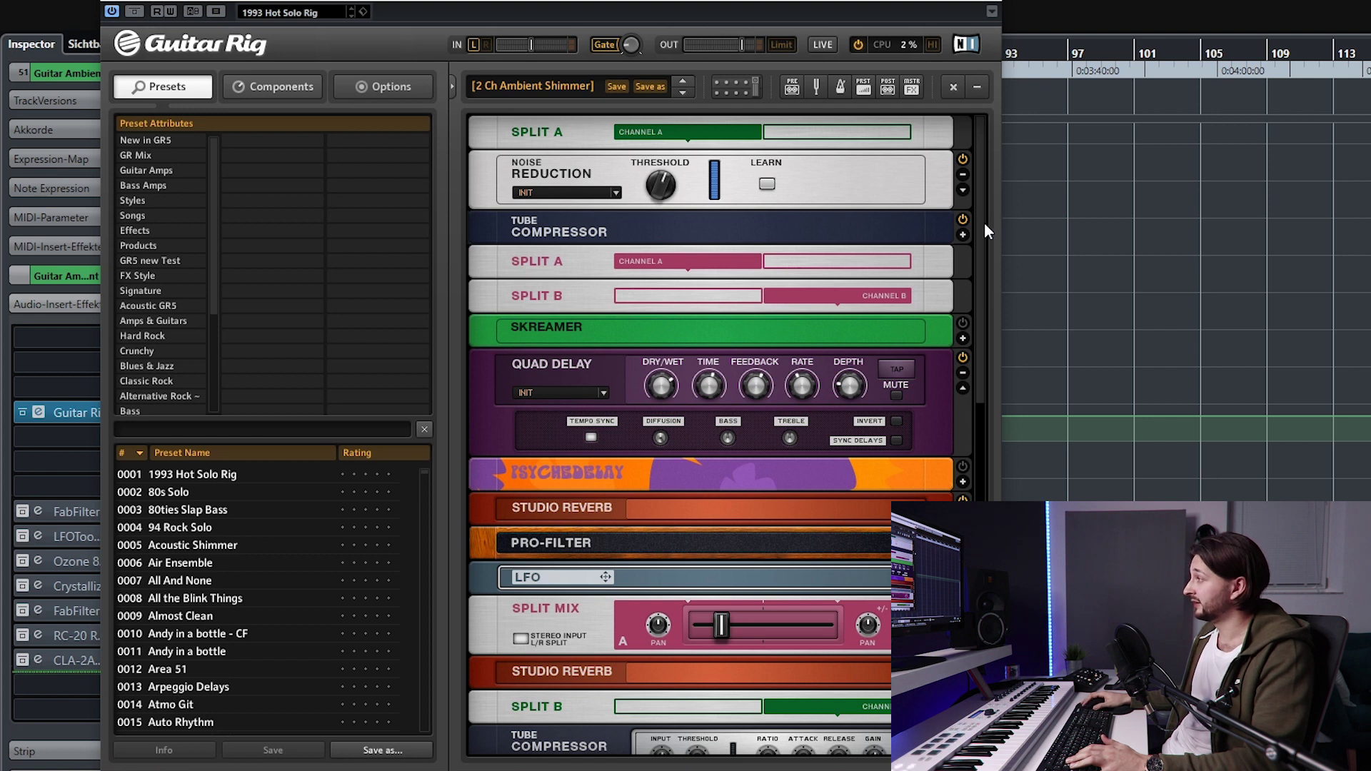
left_click_drag(978, 227, 974, 175)
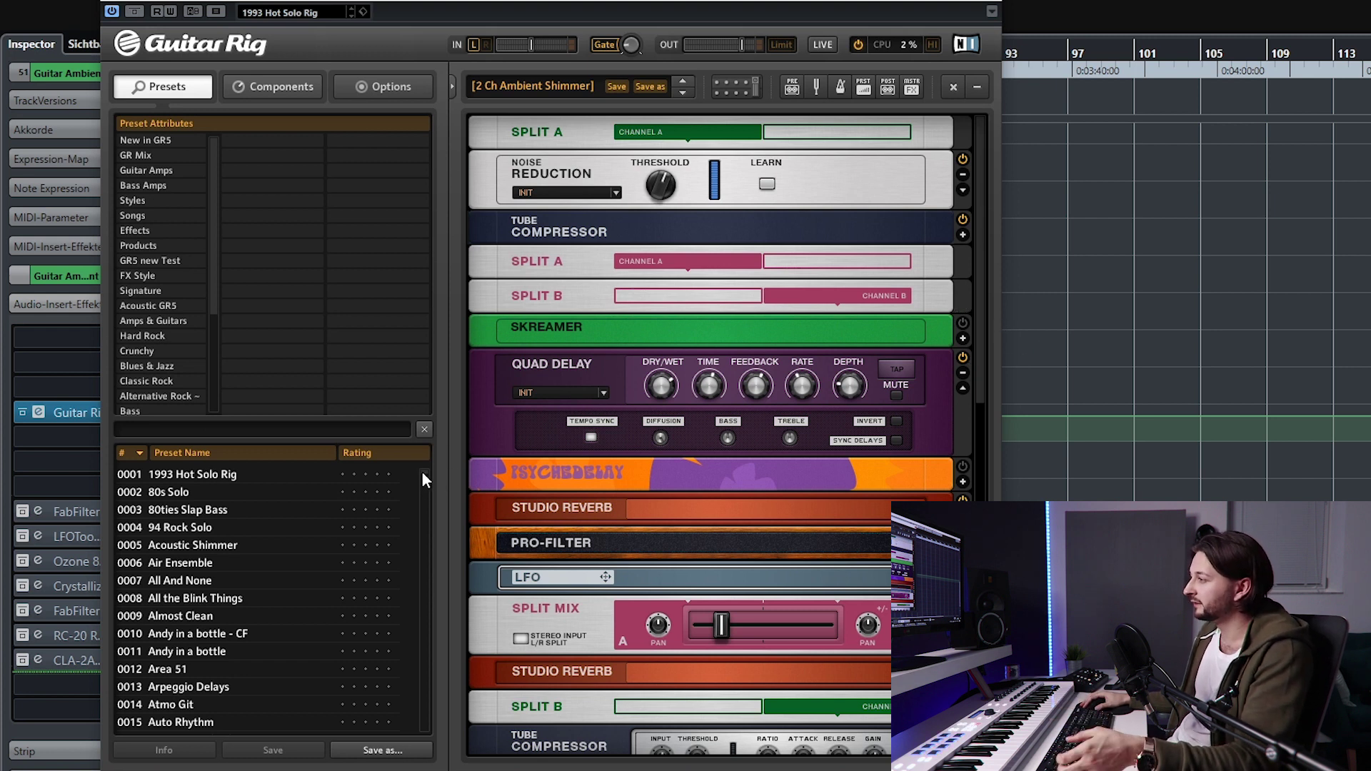
left_click_drag(421, 469, 427, 440)
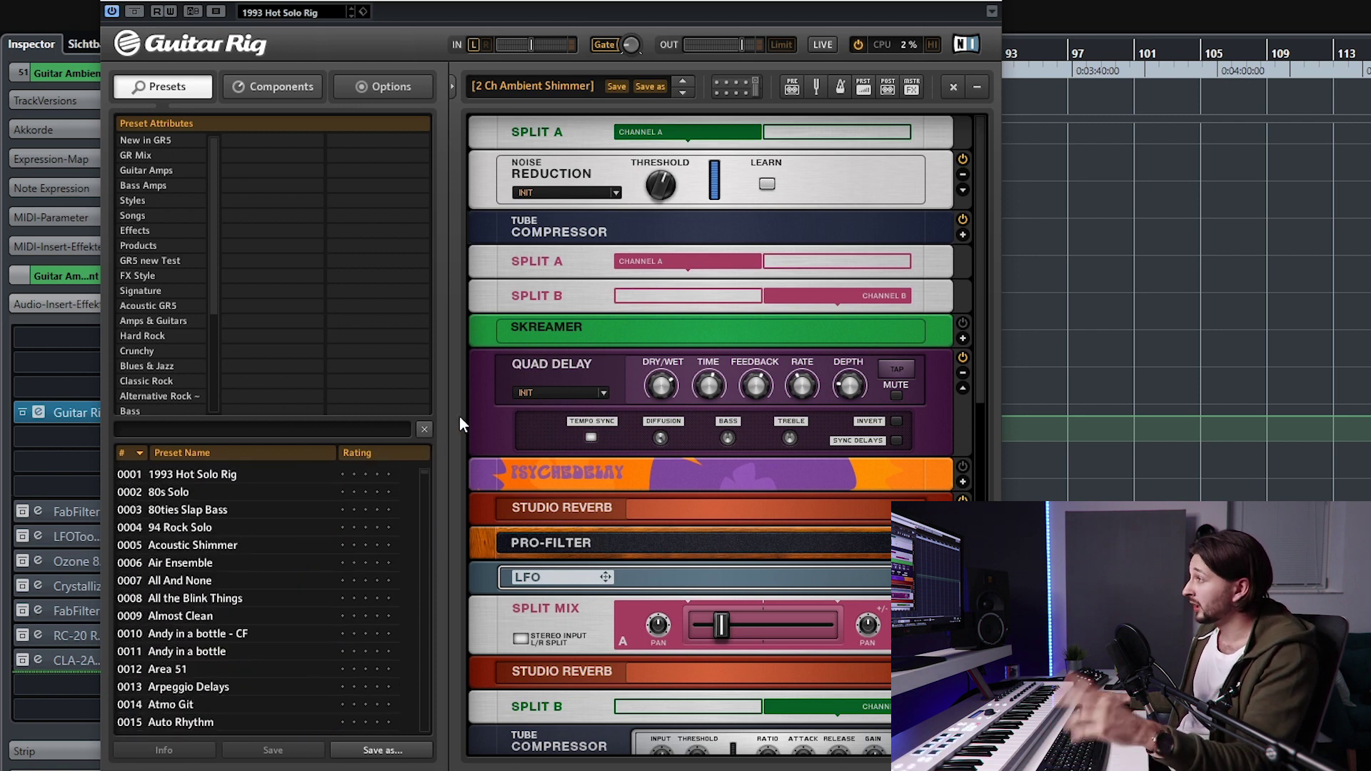
left_click_drag(769, 8, 1015, 12)
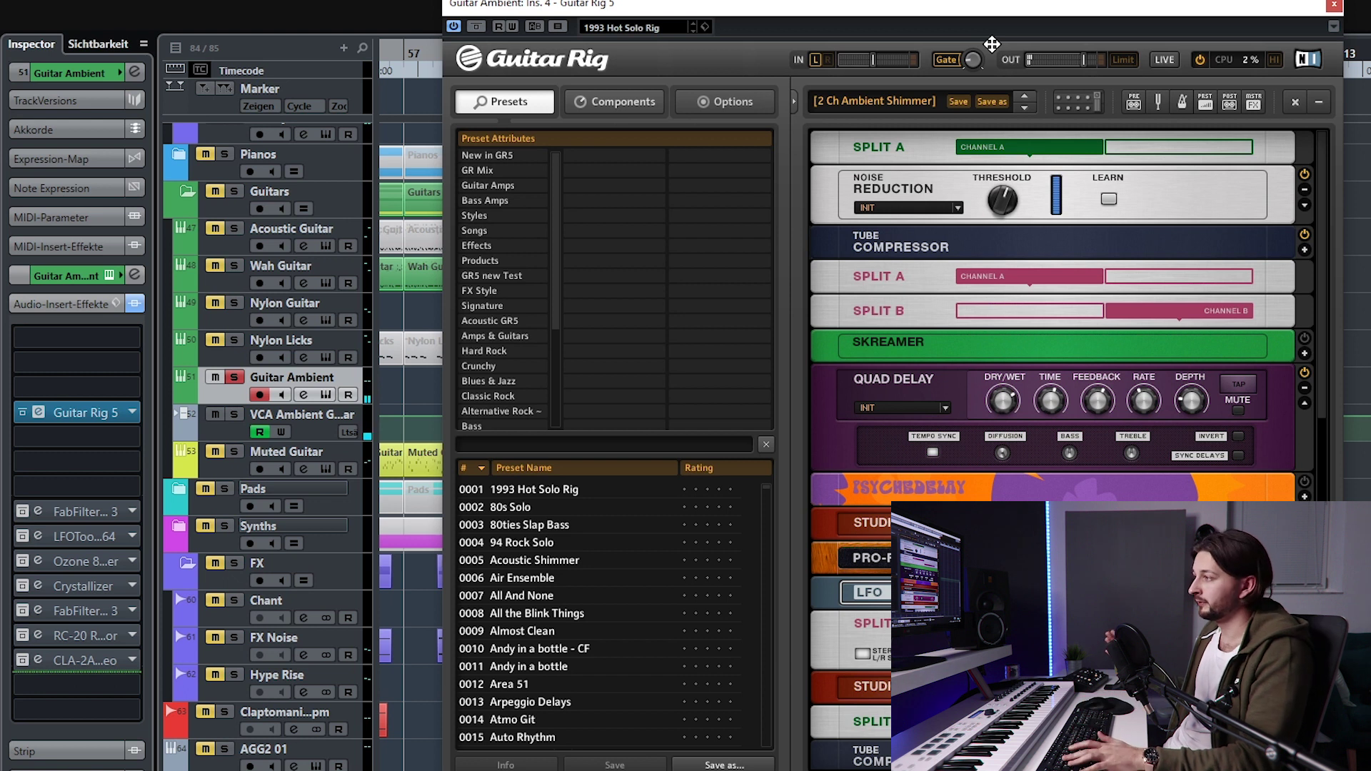
left_click(1335, 6)
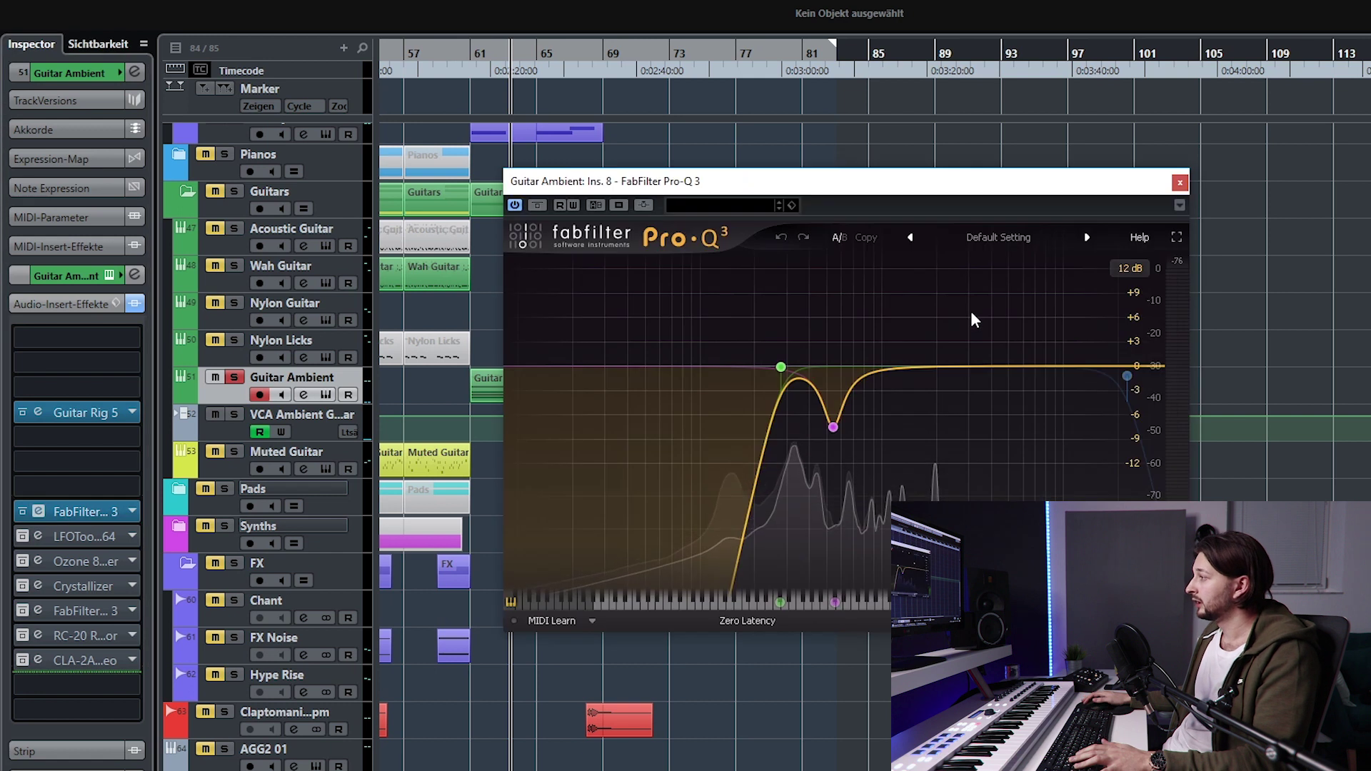
Step: Examine the low cut and mid-frequency dip of Guitar Ambient's insert 8 Pro-Q 3 while playing the track, and close the equalizer
left_click_drag(829, 399, 832, 428)
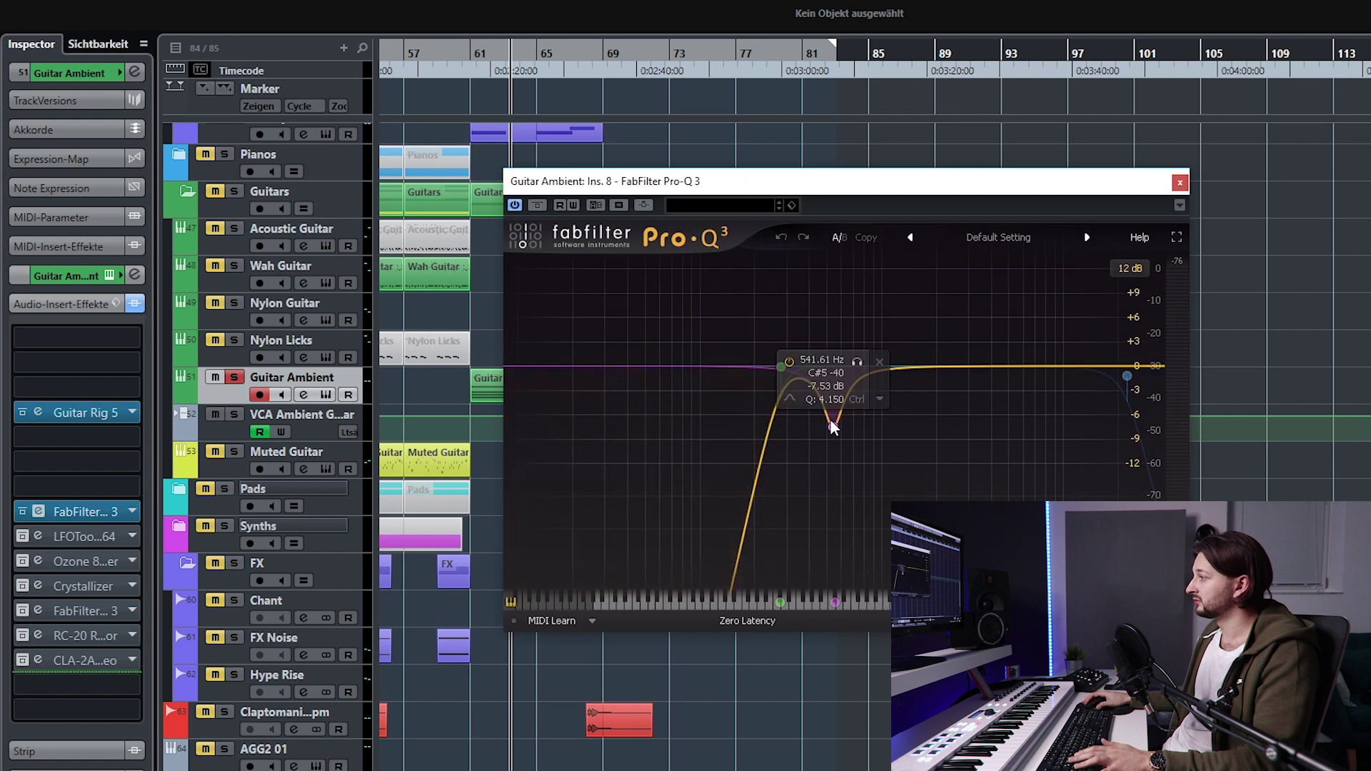
key("space")
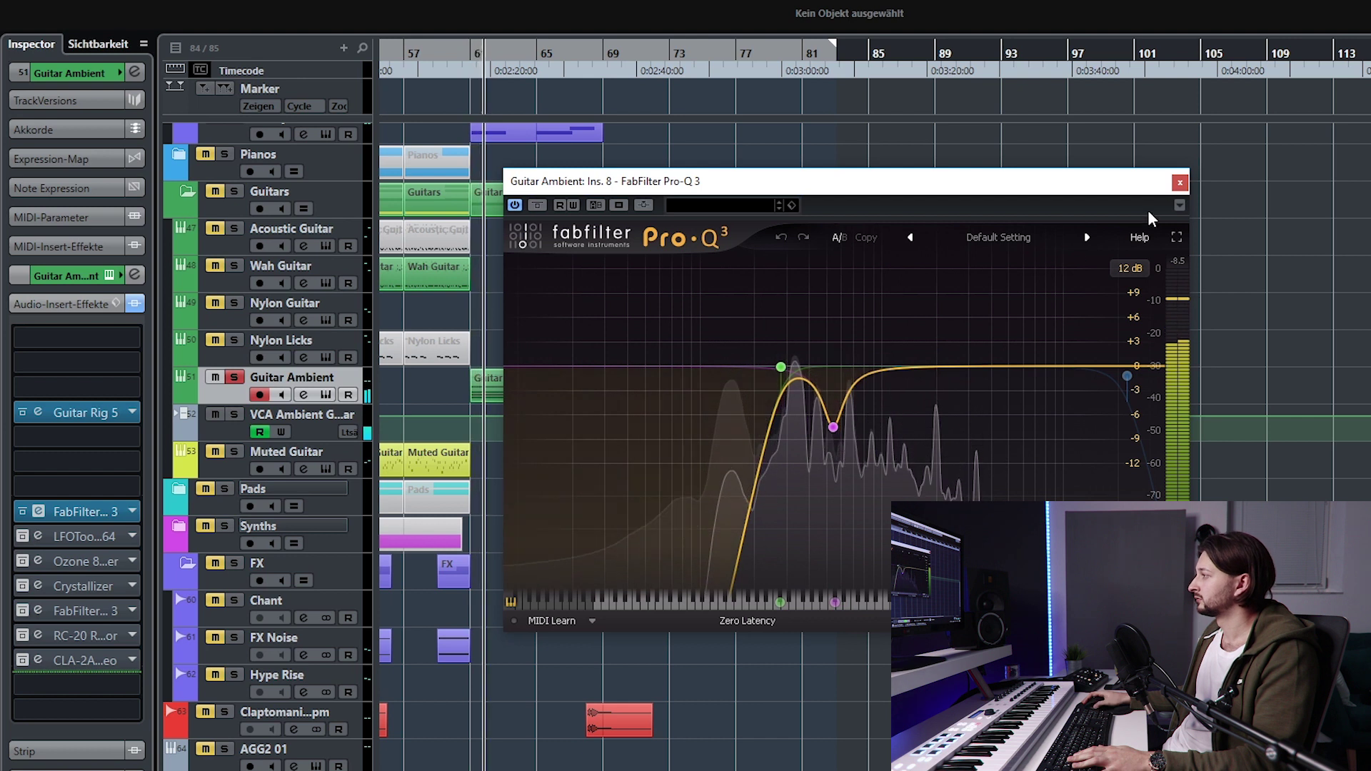
left_click(1179, 183)
Step: Activate the LFOTool and Ozone 8 Imager inserts on Guitar Ambient, audition the track through them, and close both plug-in windows
left_click(38, 535)
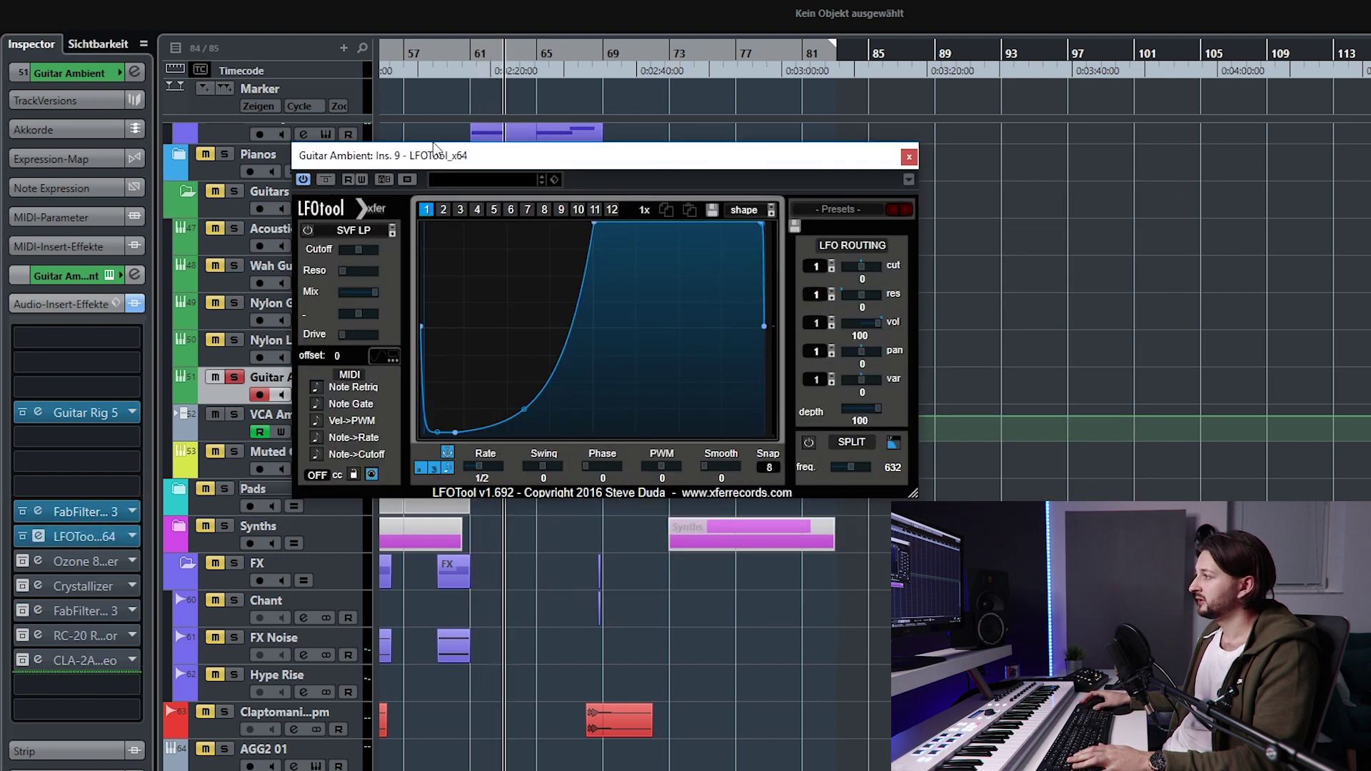
left_click_drag(563, 168, 522, 180)
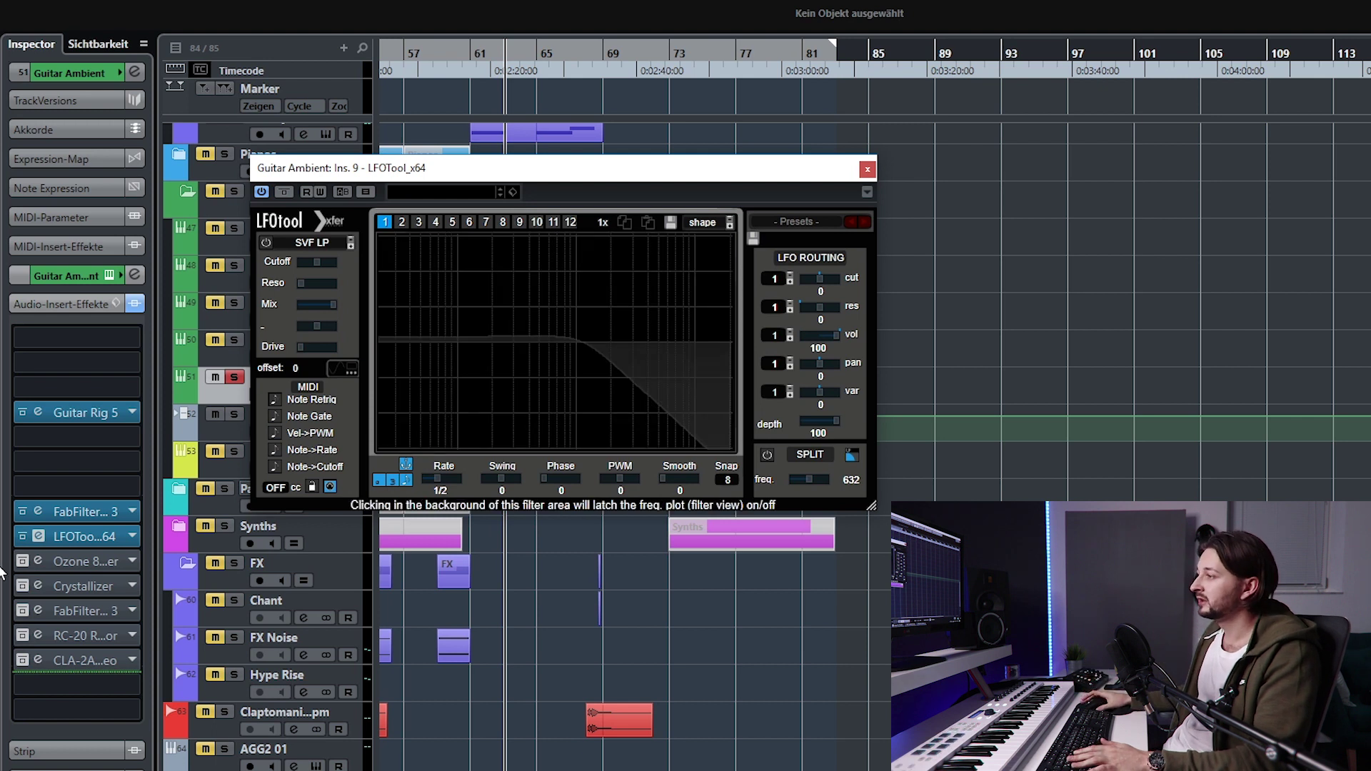
left_click(76, 561)
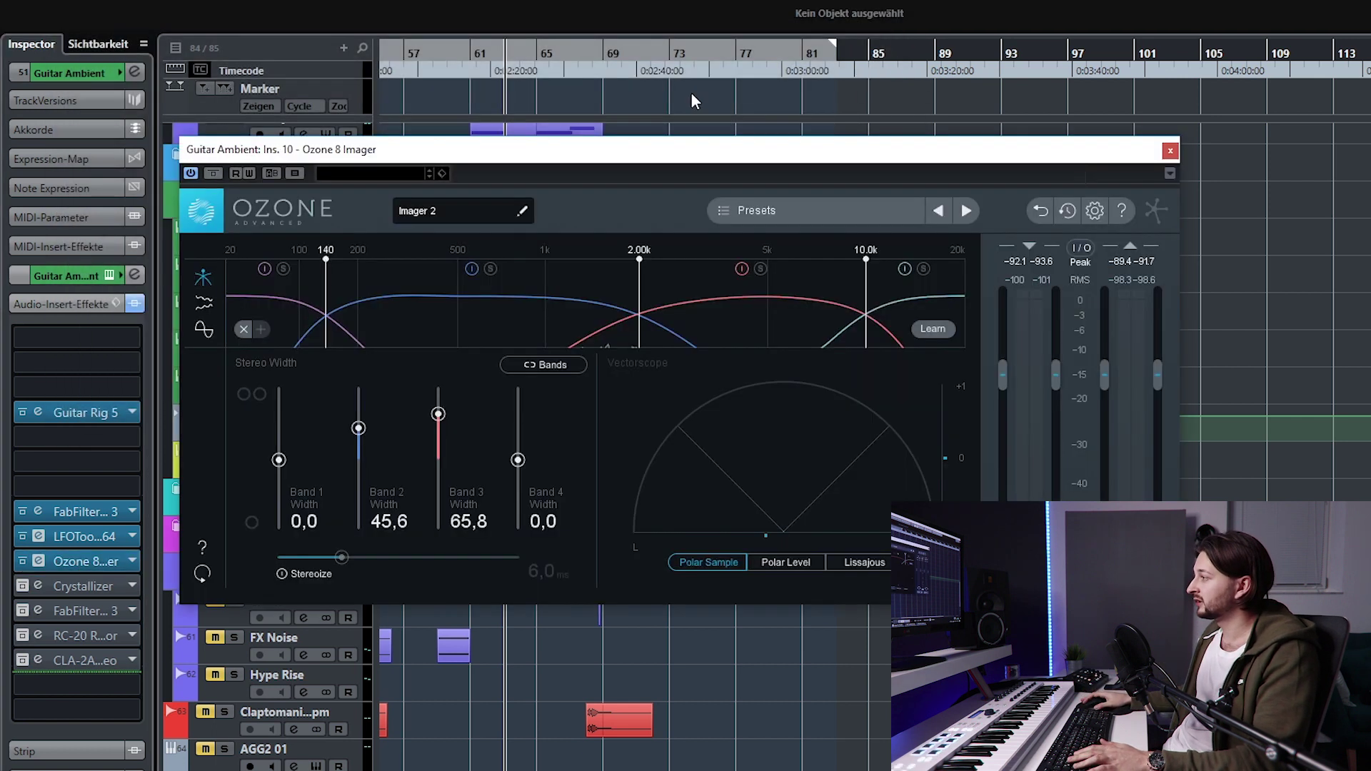
left_click_drag(694, 162, 587, 95)
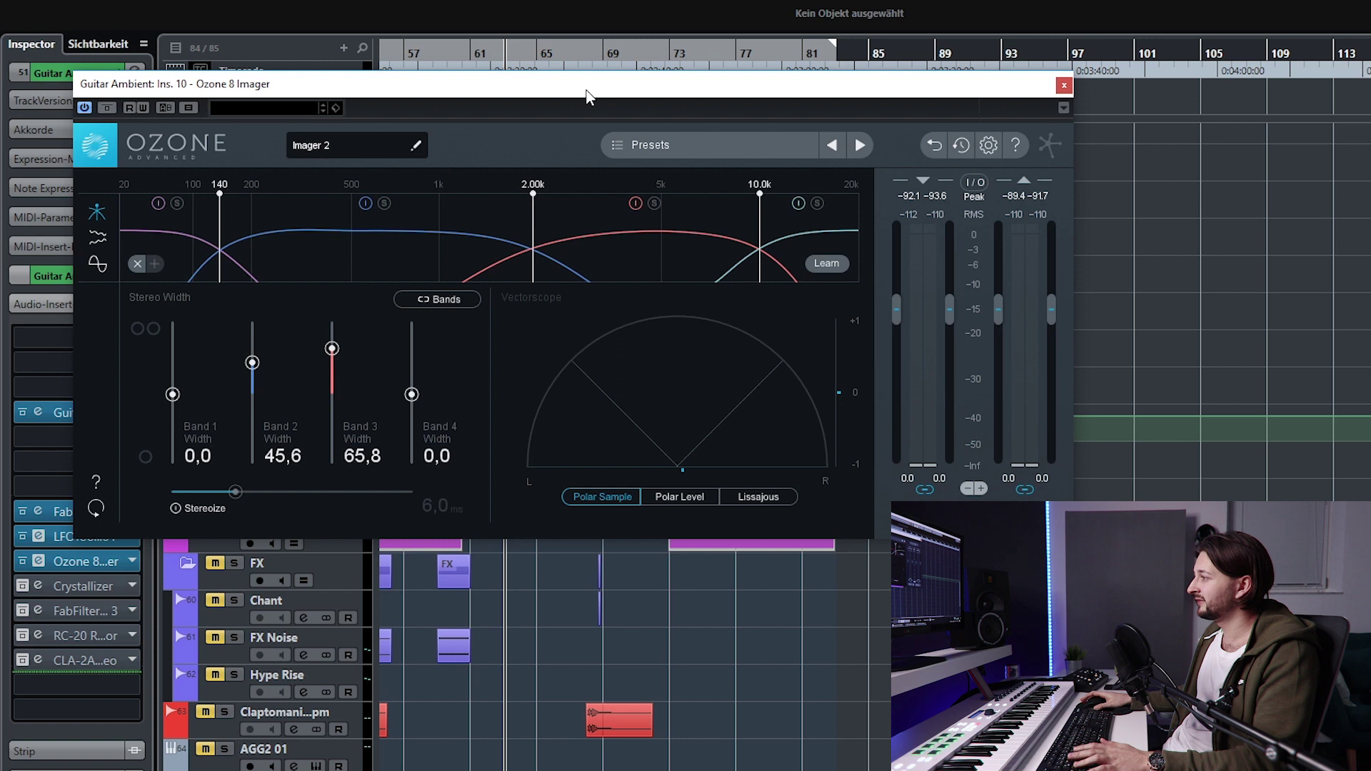
key("space")
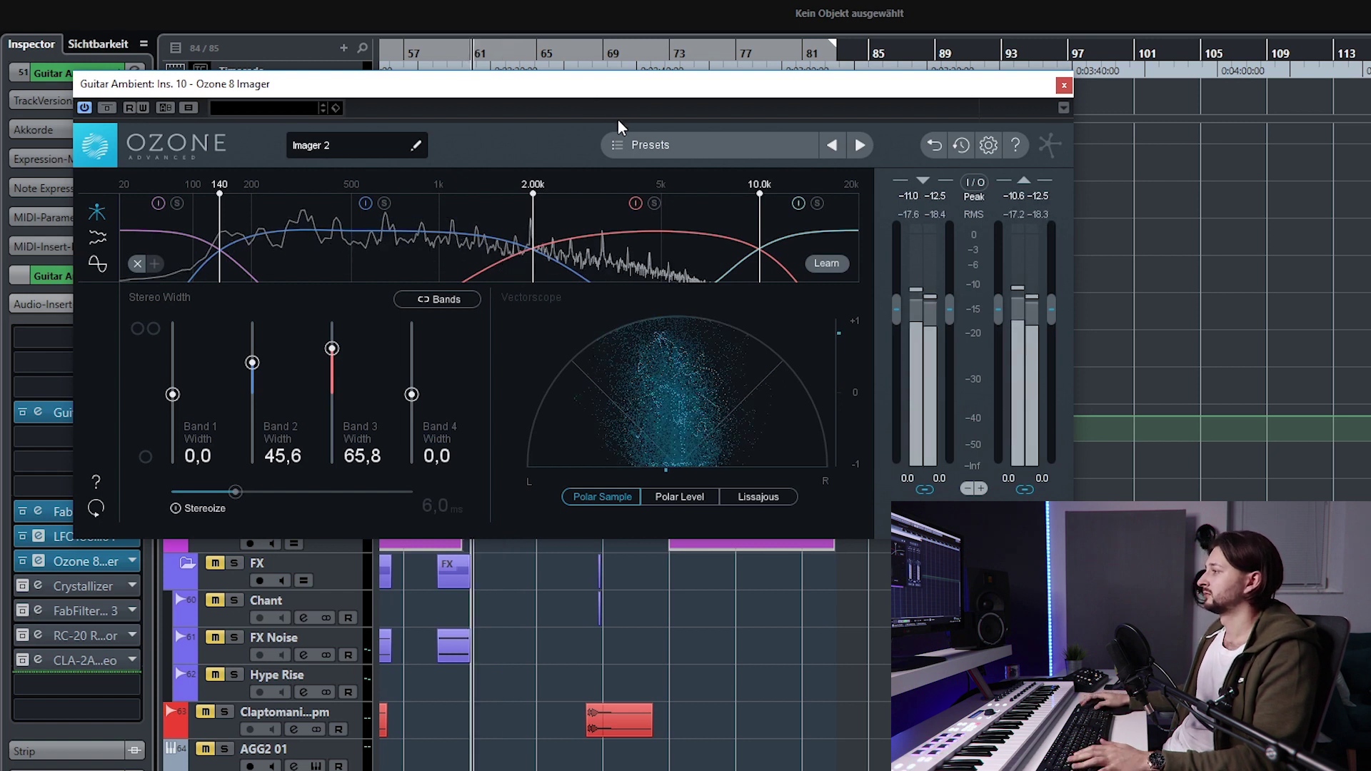
left_click(1064, 85)
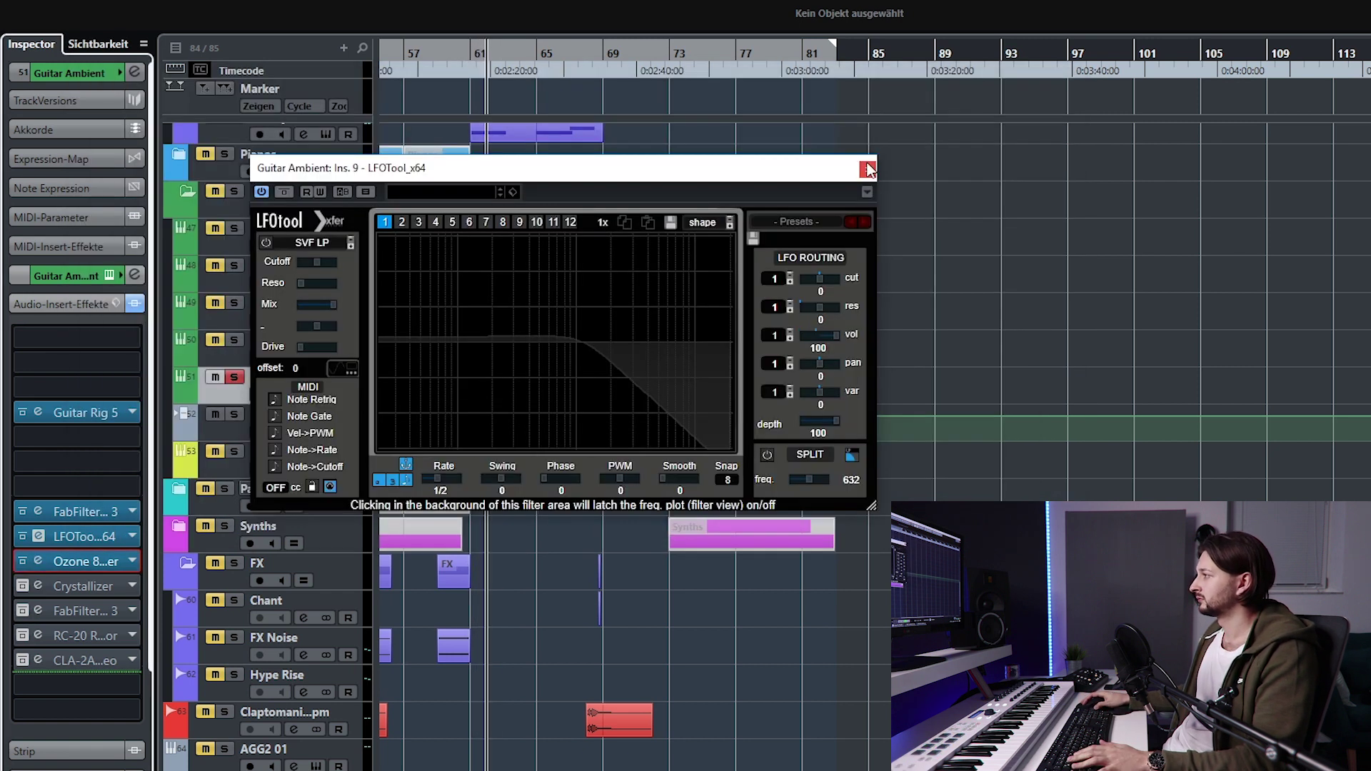
left_click(868, 169)
Step: Activate the Crystallizer insert, audition its dry/wet mix at 72 %, set the mix to 30.5 %, and close the plug-in
left_click(20, 587)
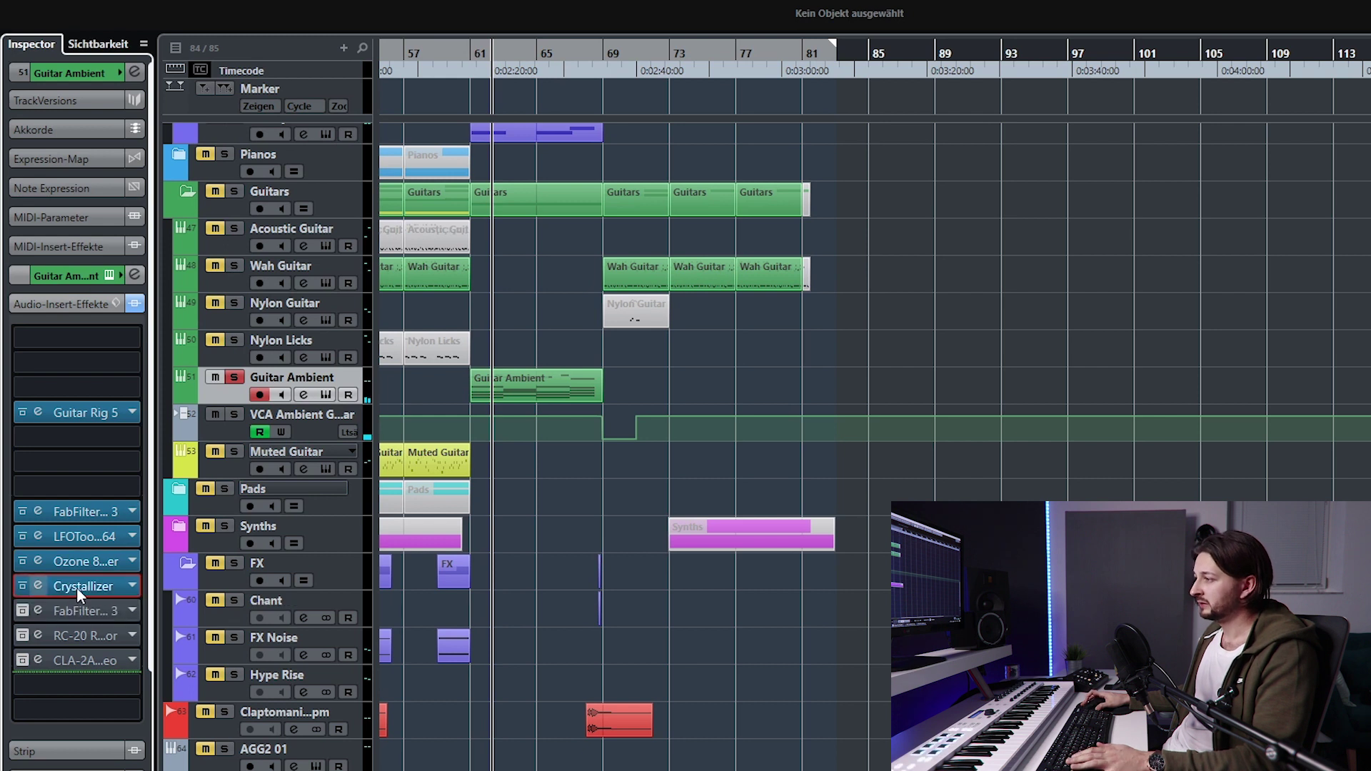
left_click(76, 587)
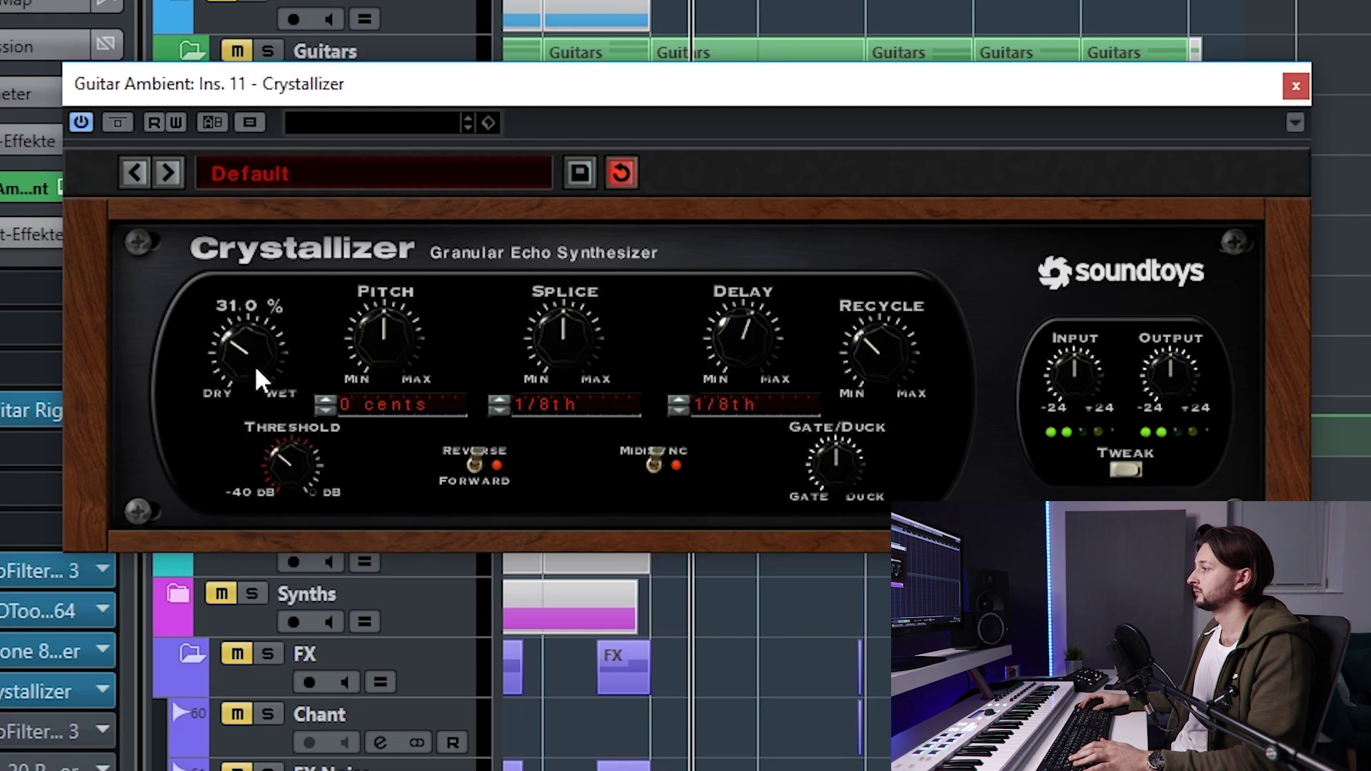
left_click_drag(225, 383, 269, 261)
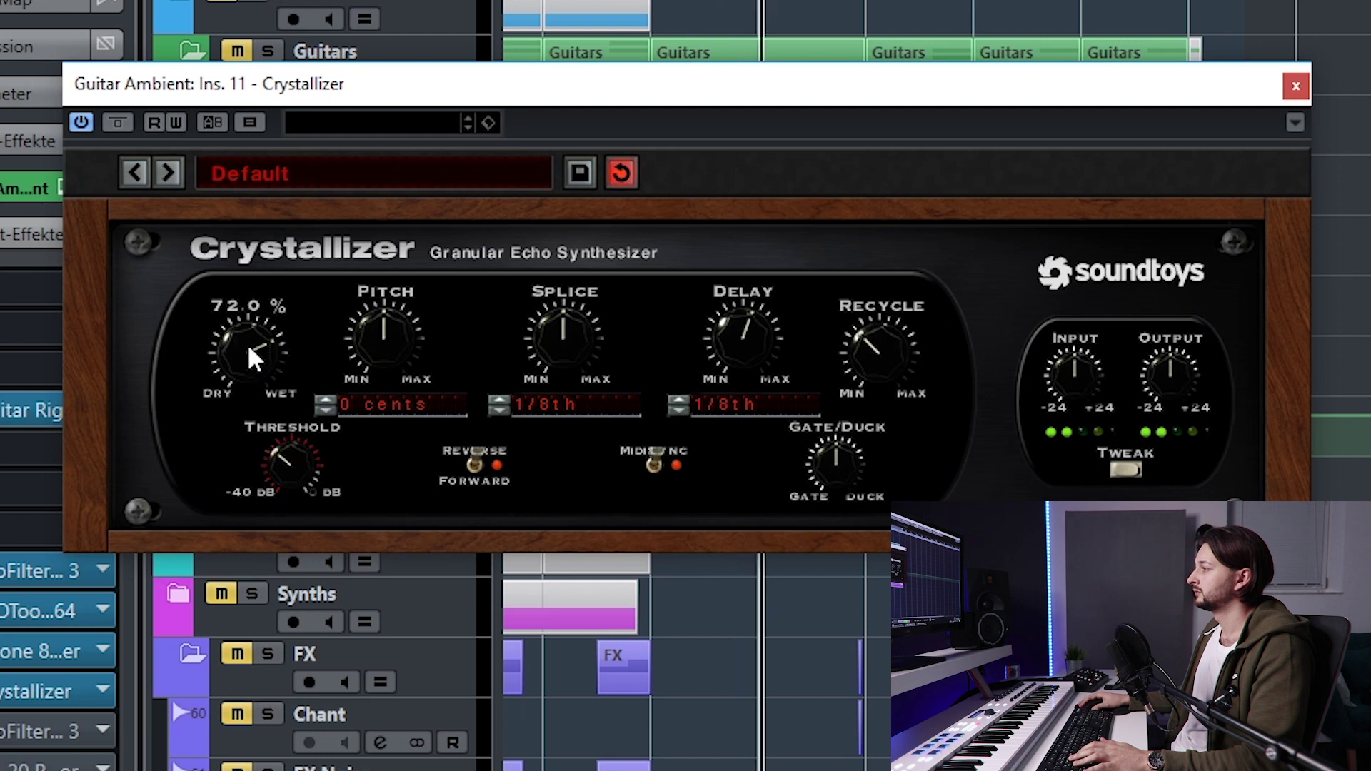
left_click_drag(247, 341, 250, 464)
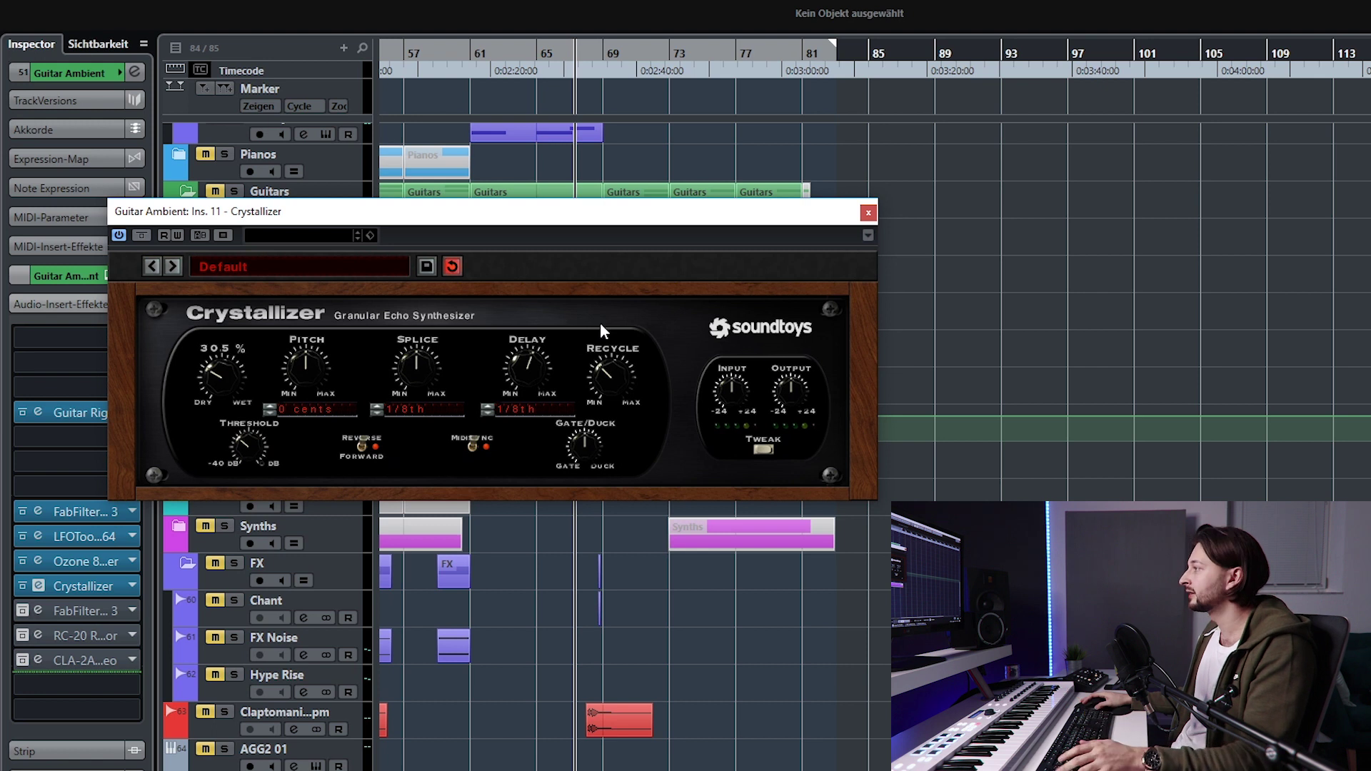
left_click(868, 213)
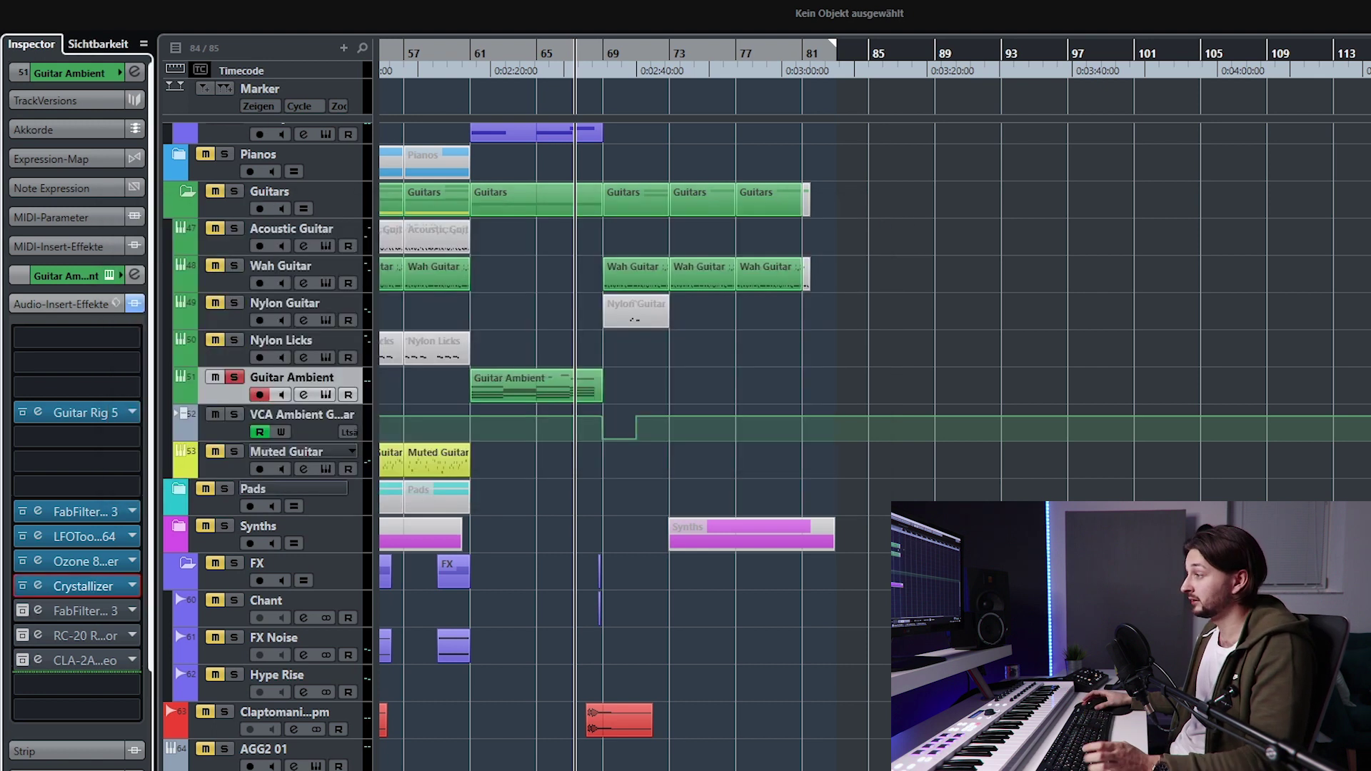
Step: Activate Guitar Ambient's insert 12 Pro-Q 3 and its RC-20 Retro Color, comparing the sound with RC-20 bypassed and active
left_click(23, 611)
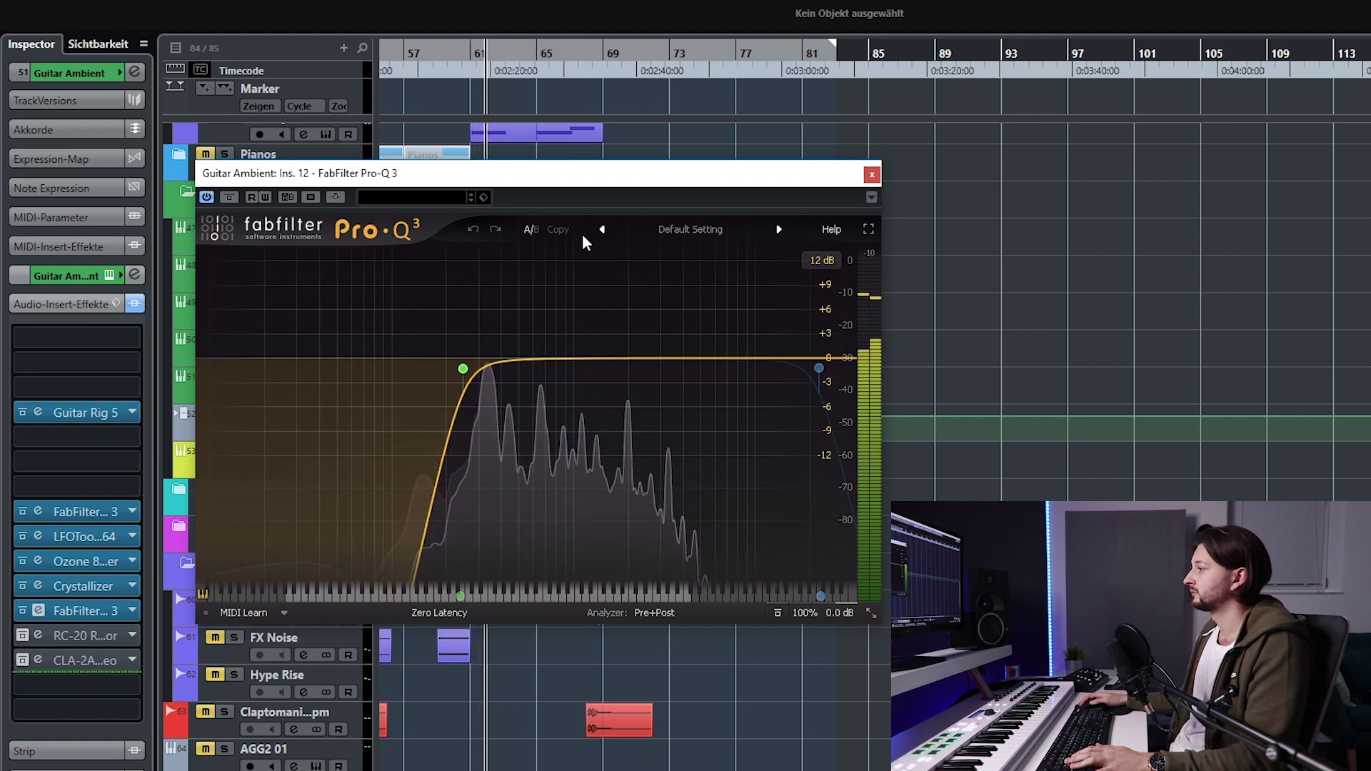
left_click(872, 175)
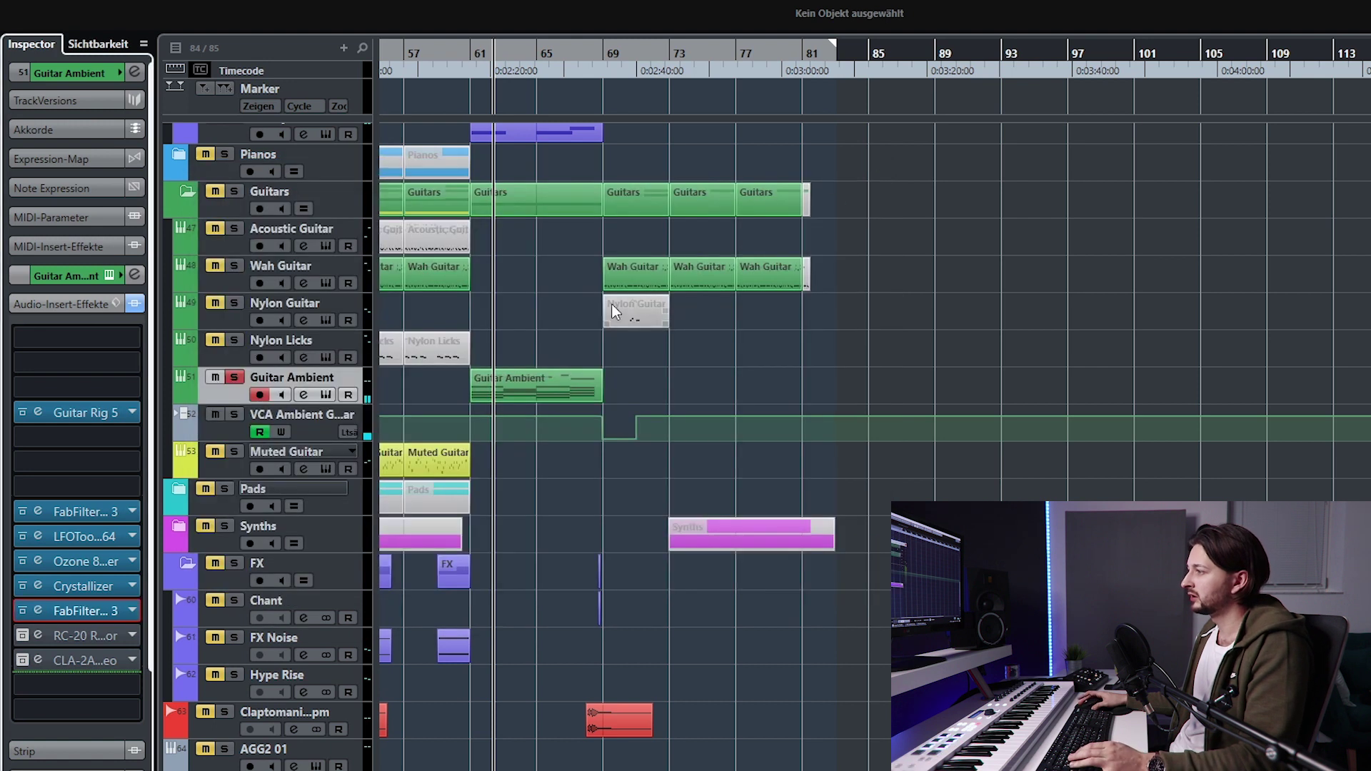
left_click(80, 639)
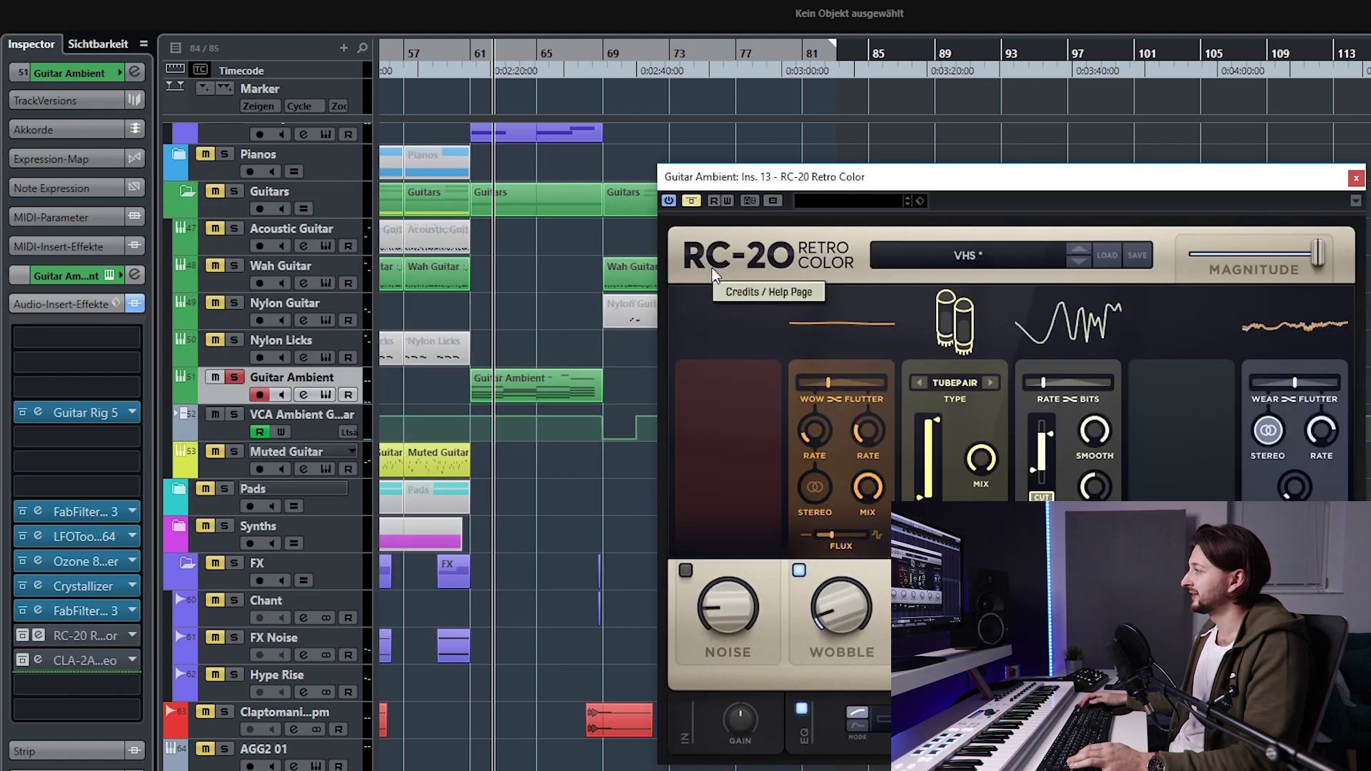
left_click_drag(916, 181, 463, 82)
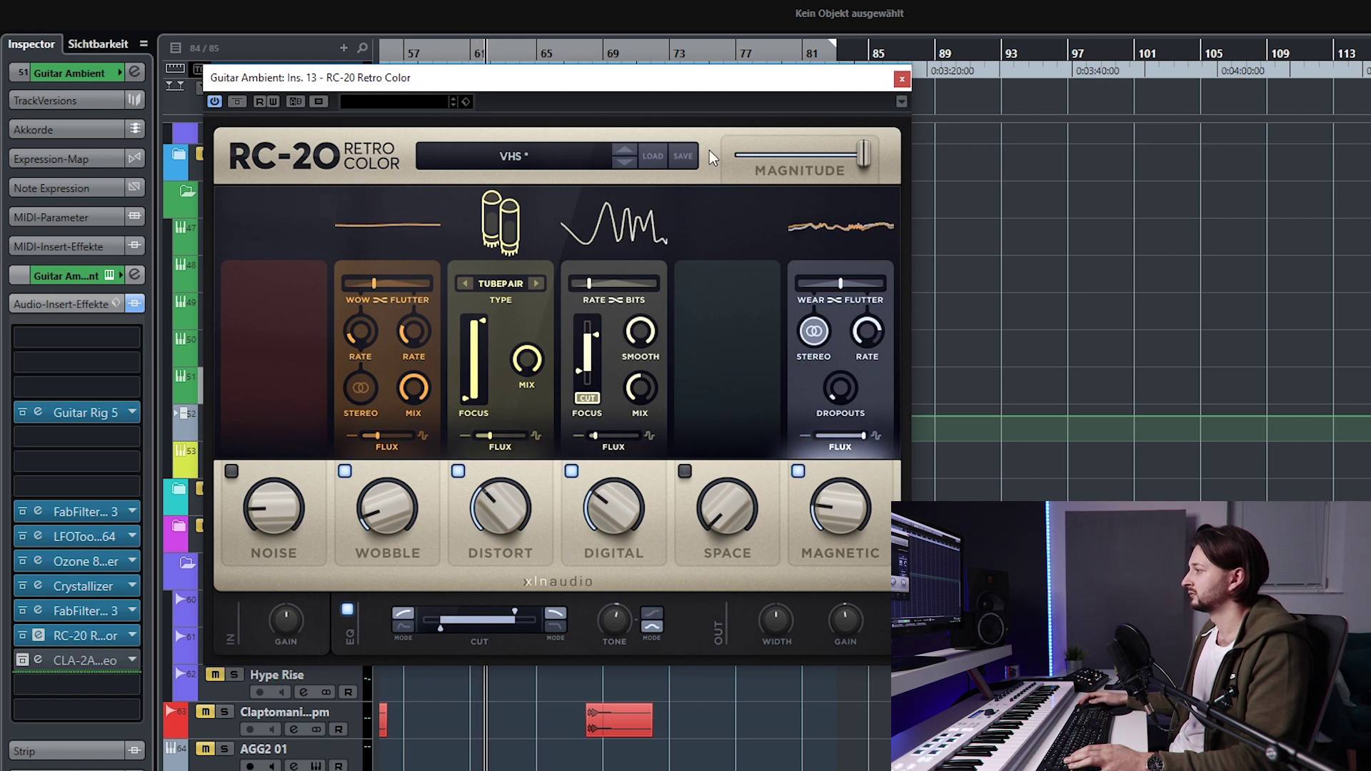
left_click(238, 102)
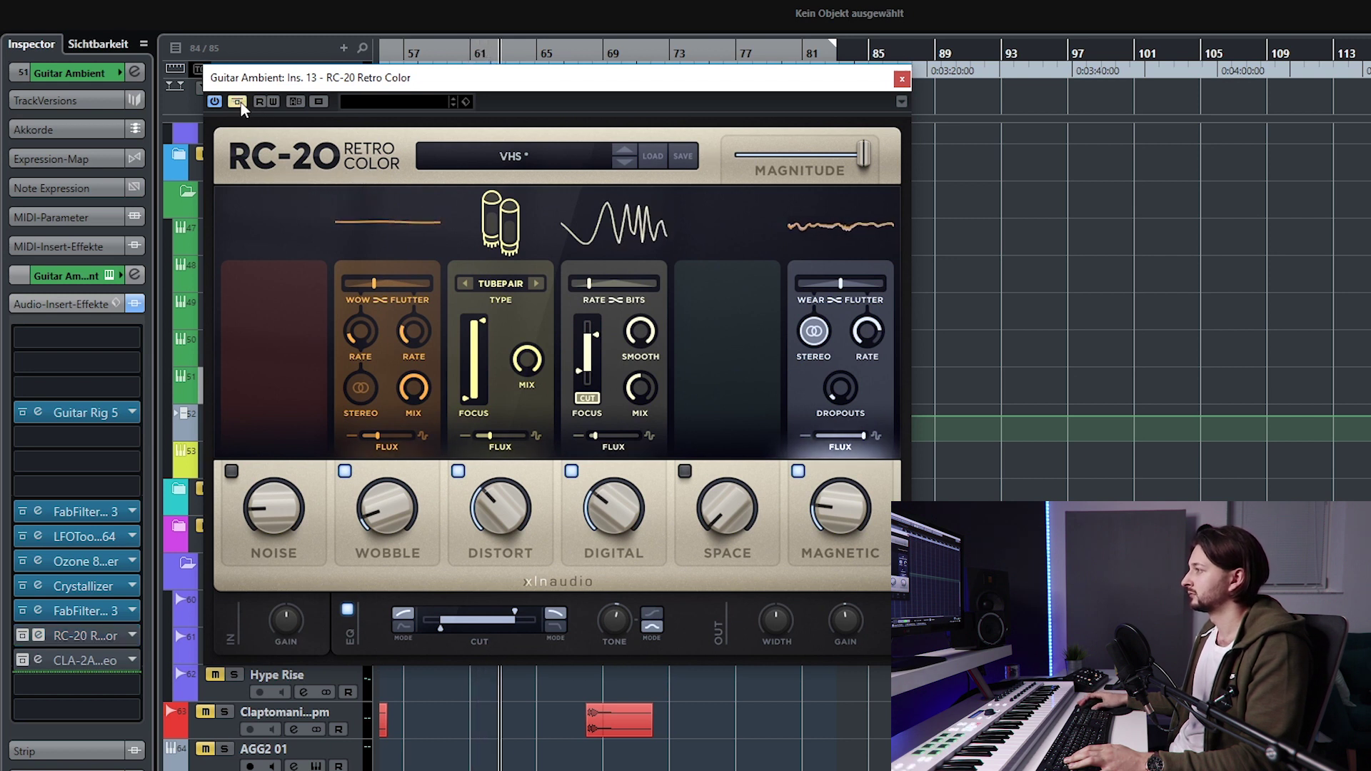
left_click(239, 102)
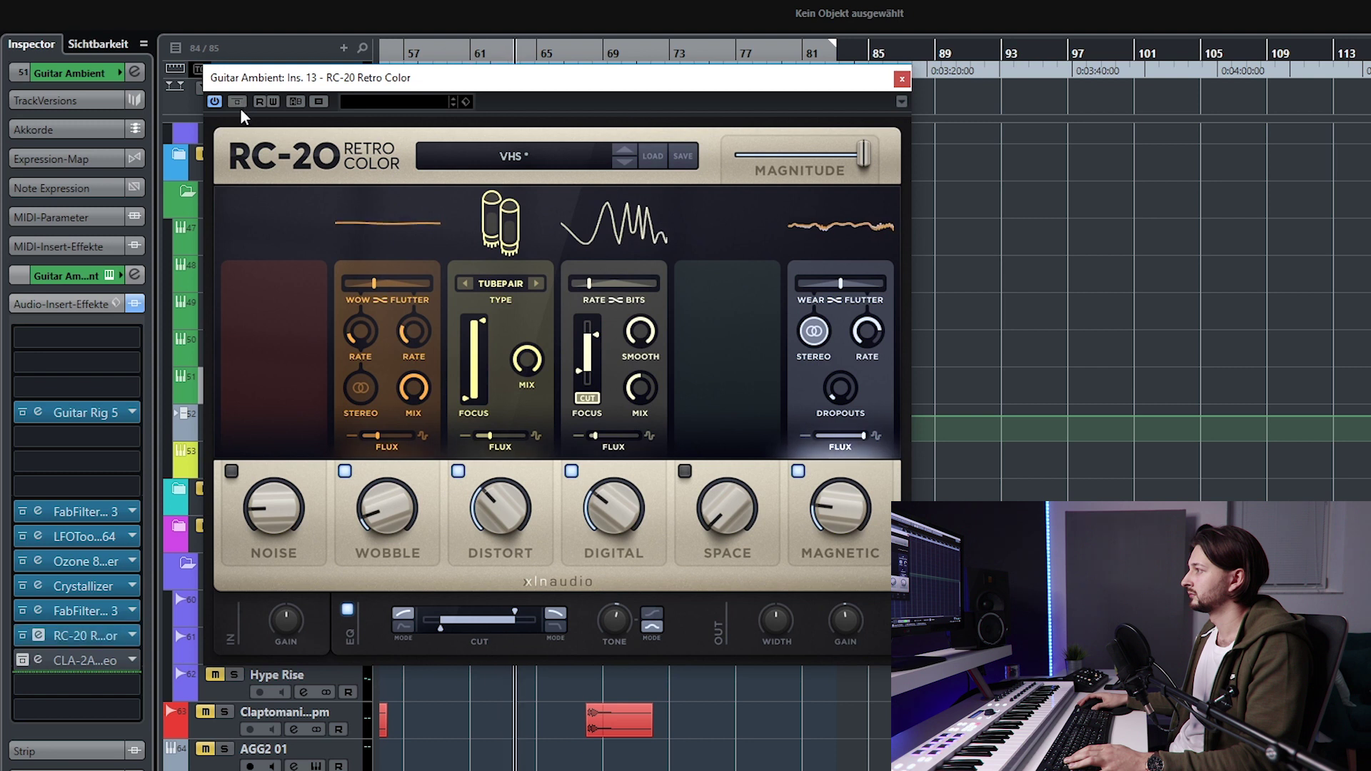
left_click(902, 79)
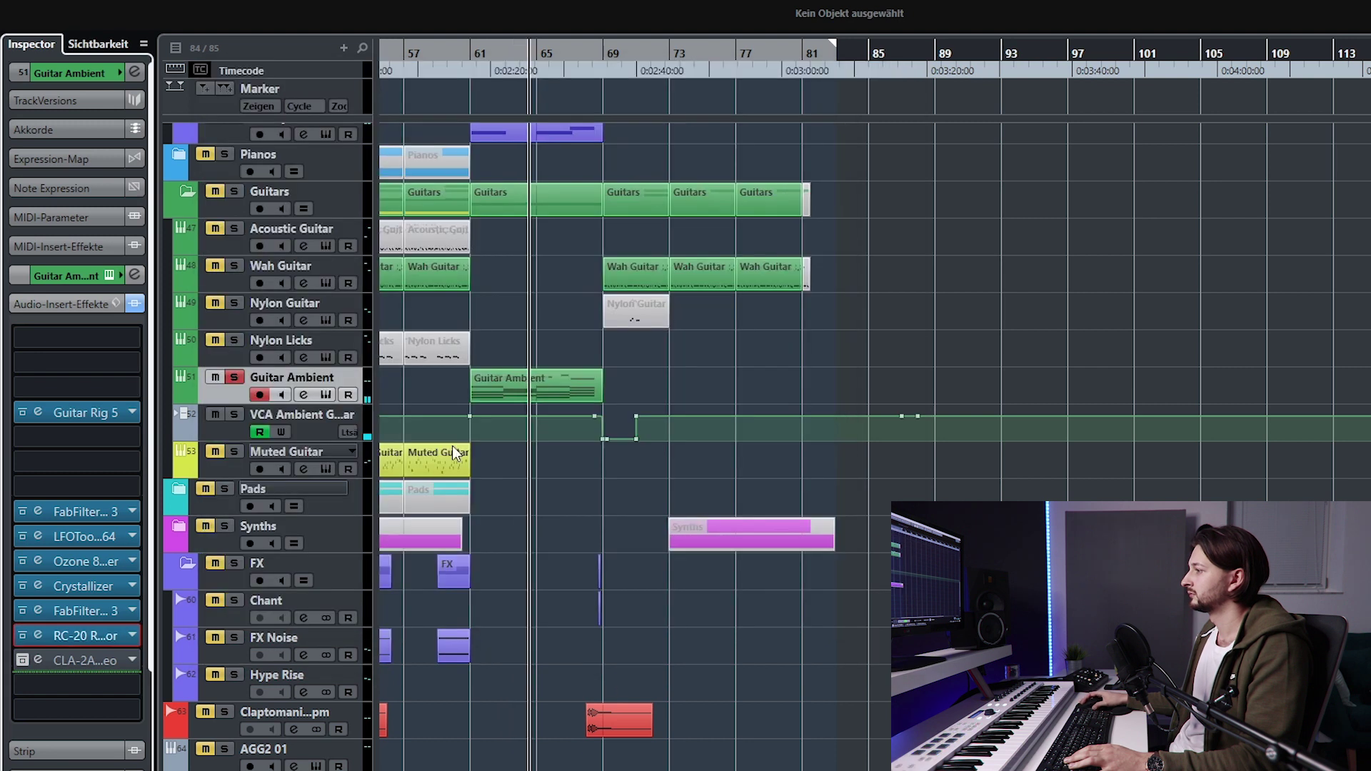
Step: Activate the CLA-2A Stereo compressor insert on Guitar Ambient, examine it during playback, and close its window
left_click(90, 656)
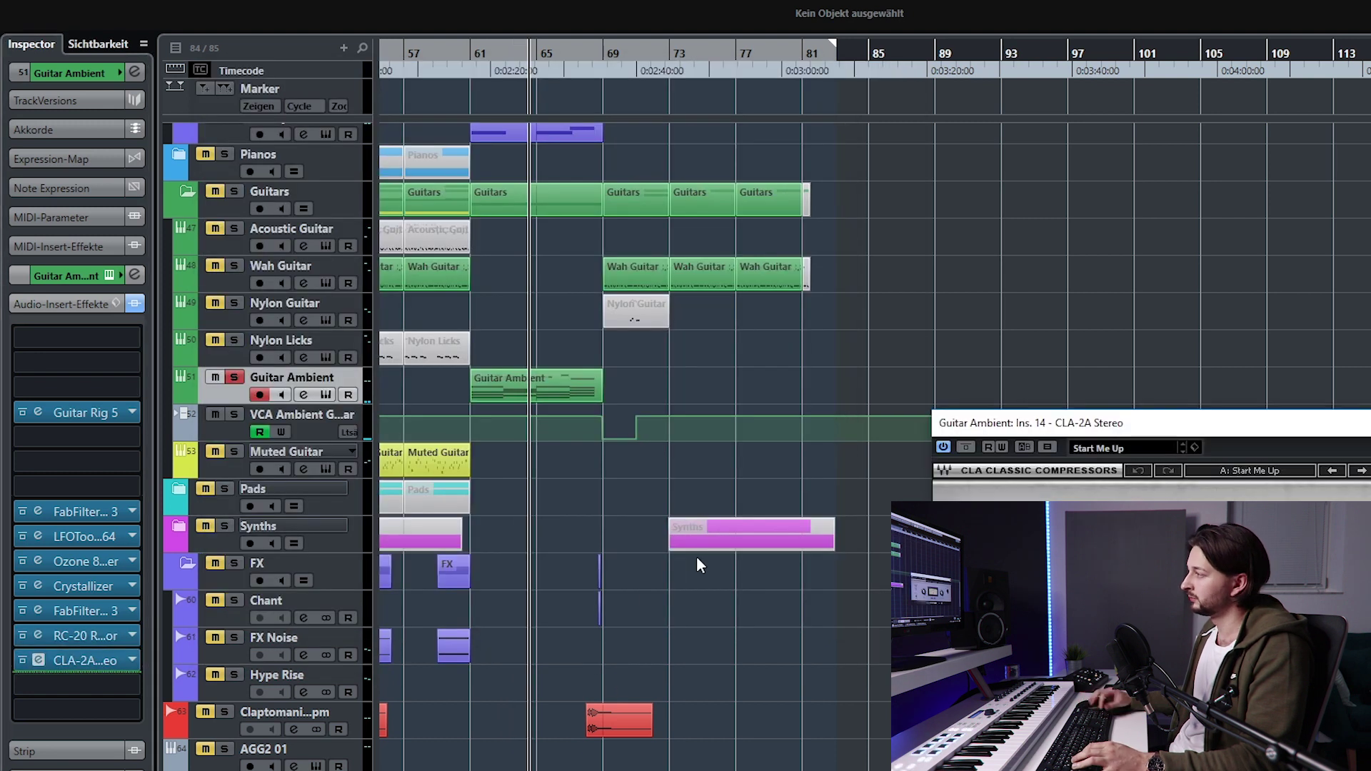
left_click_drag(1324, 430, 633, 209)
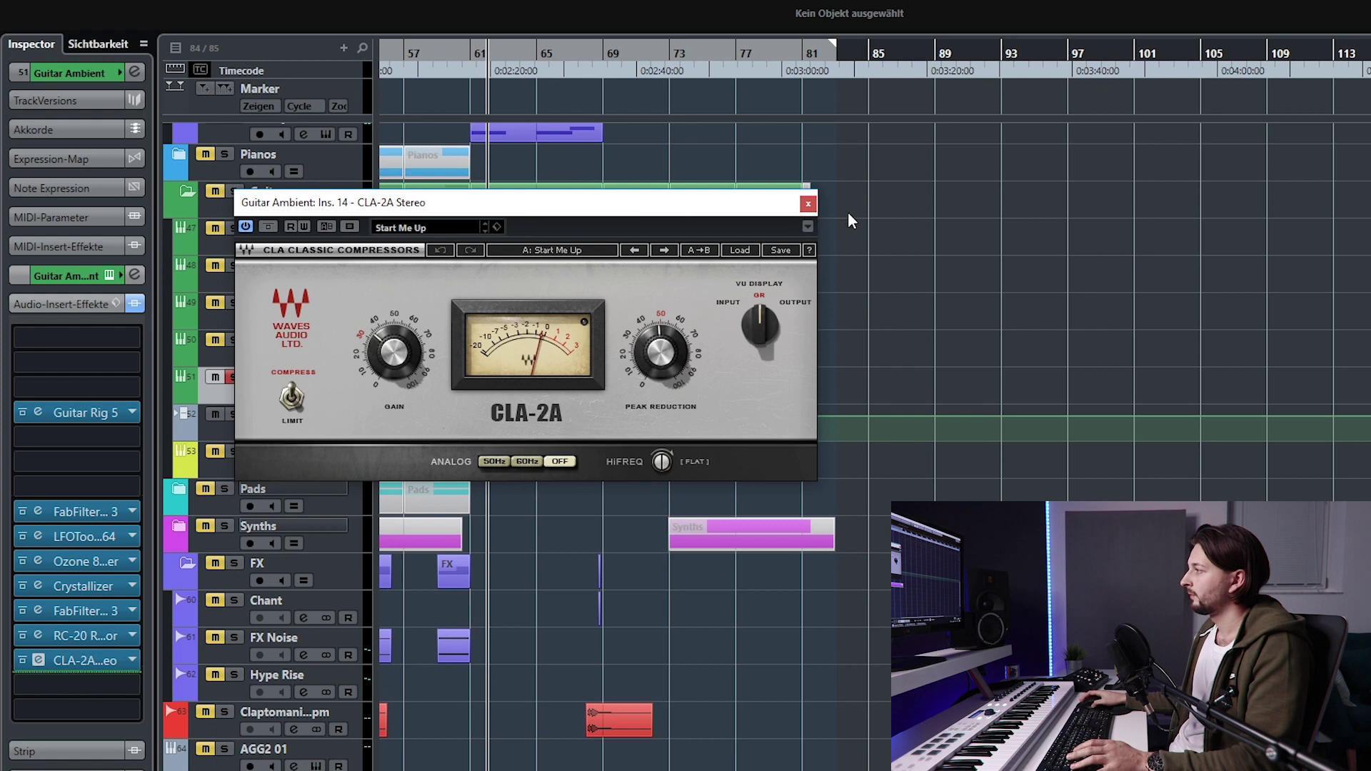
left_click(807, 204)
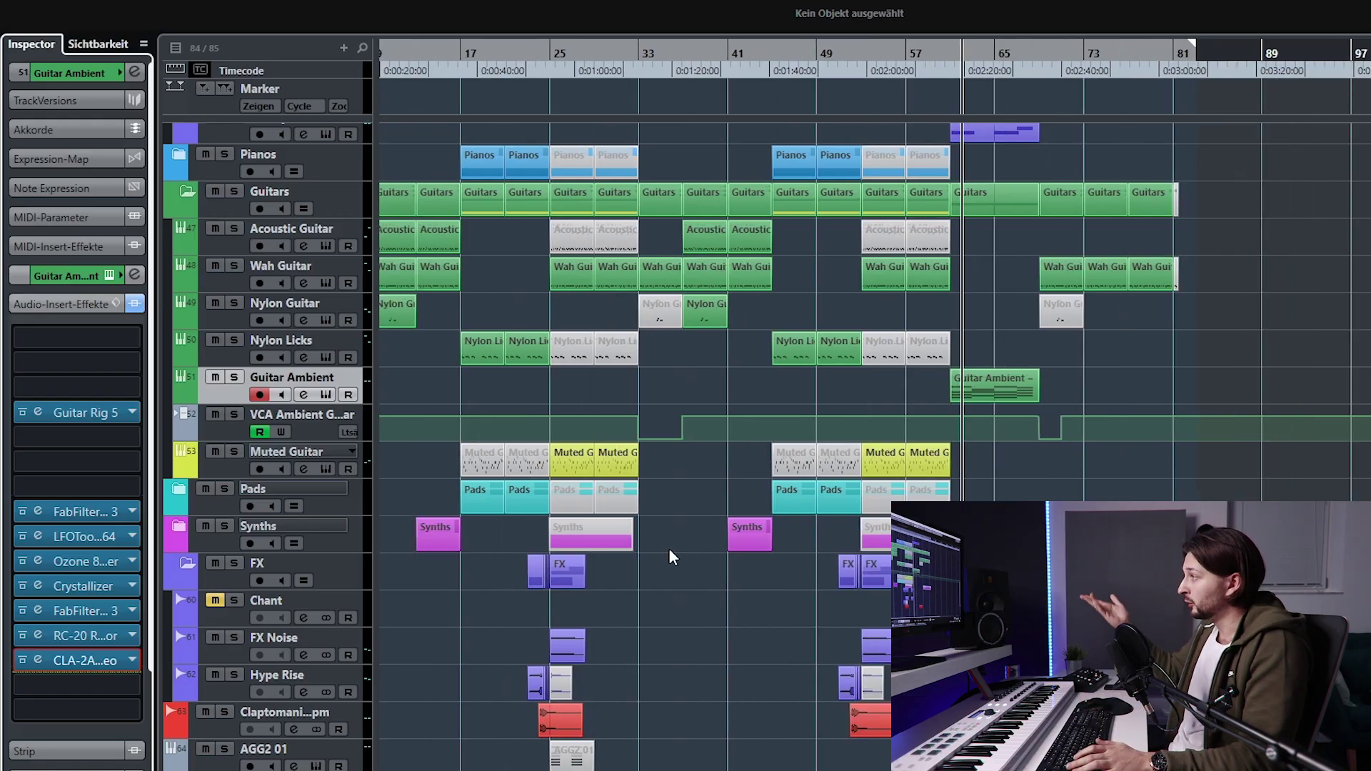
Step: Solo Guitar Ambient, bypass all its audio inserts, and play it dry from bar 61
key("s")
left_click(134, 302)
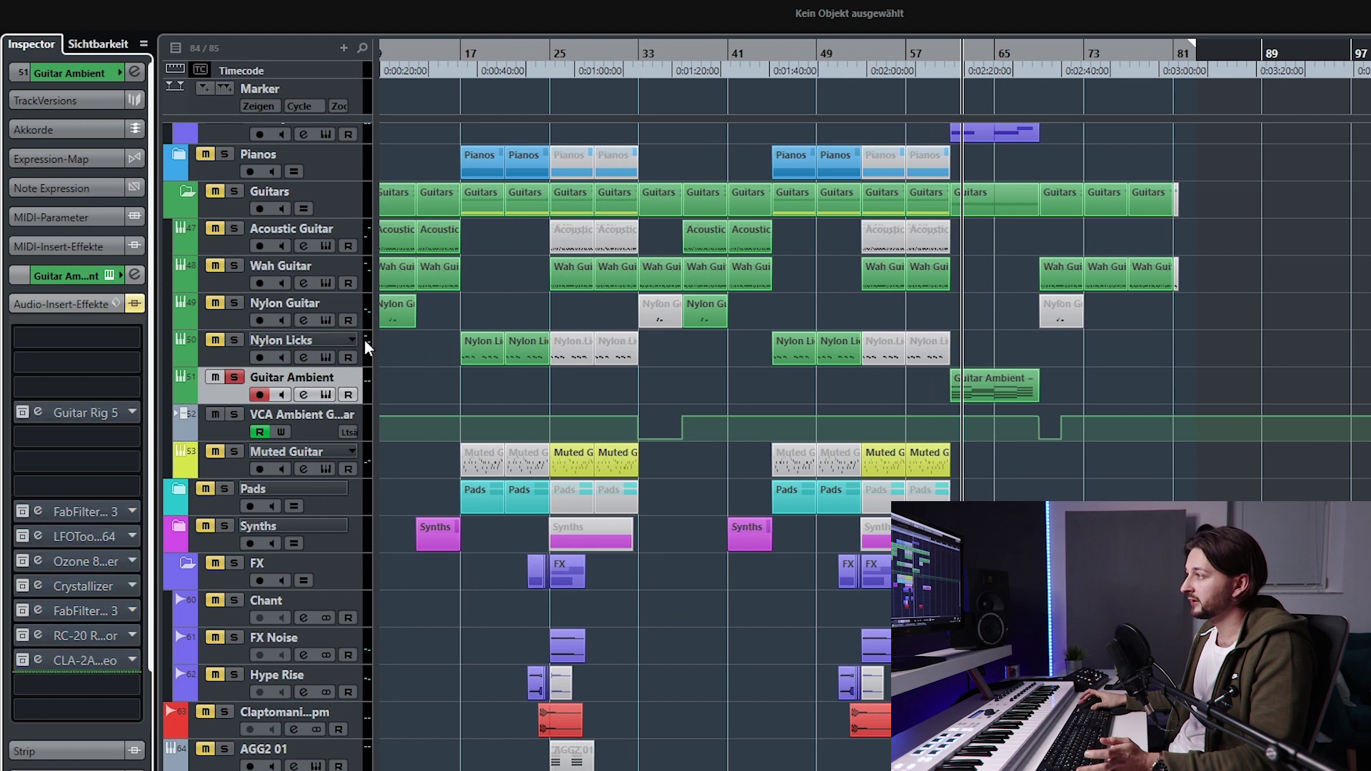
left_click(945, 54)
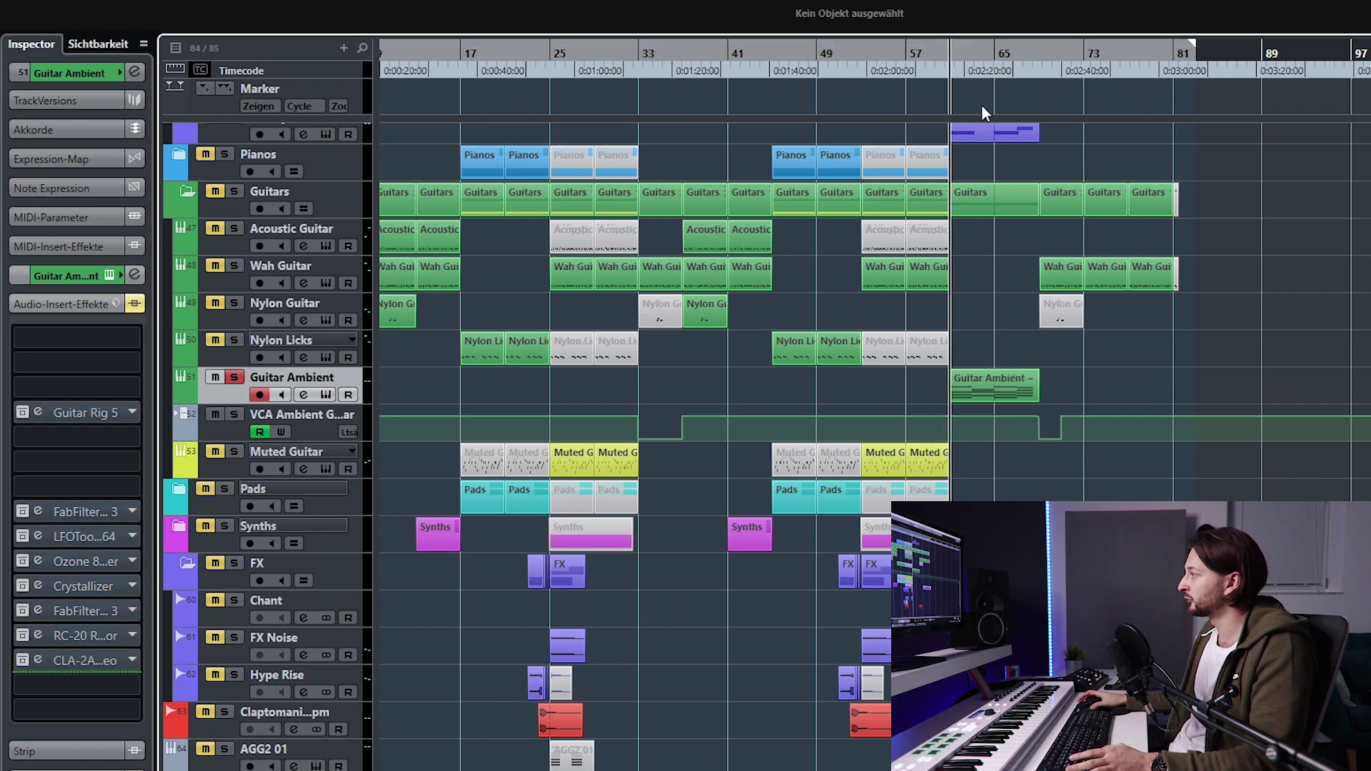
key("space")
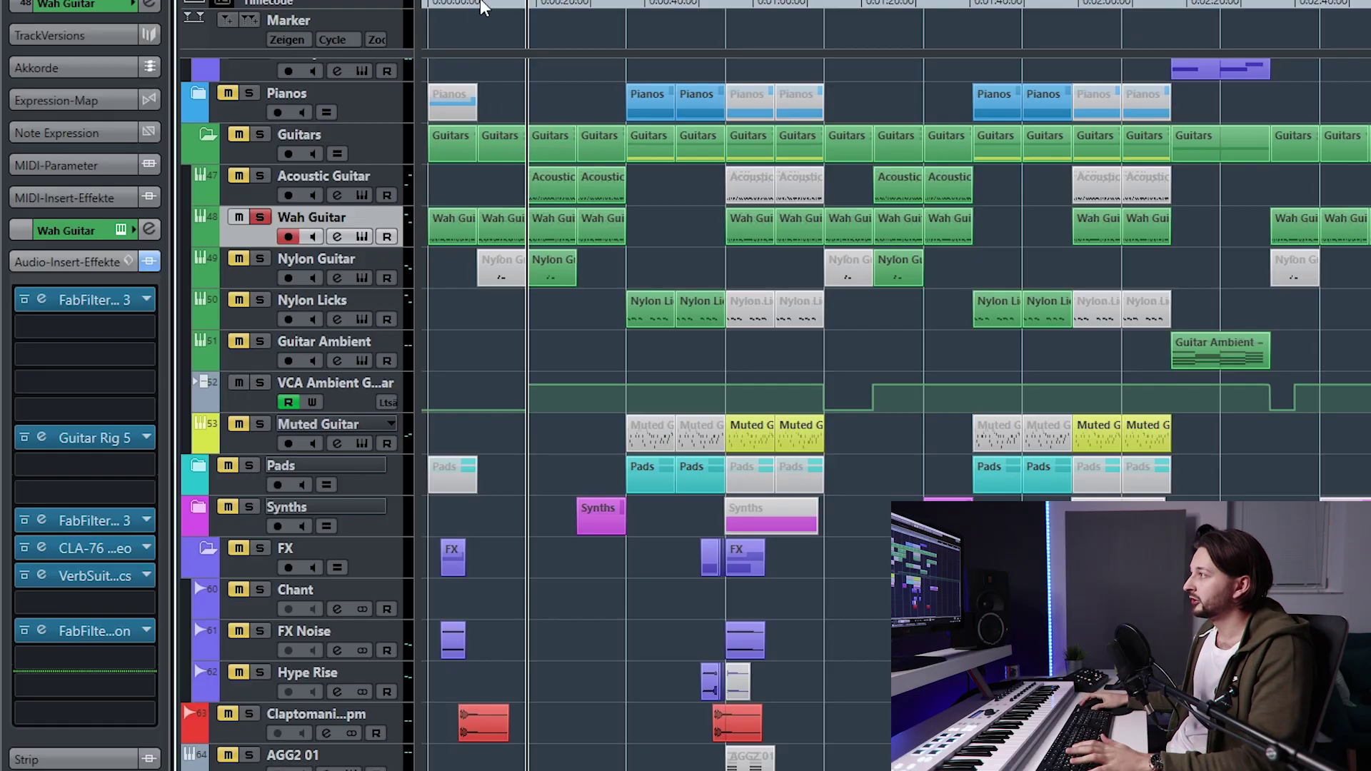
Step: Play the soloed Wah Guitar track from bar 5 with its inserts active and sends bypassed, and collapse the insert effects section
left_click(477, 6)
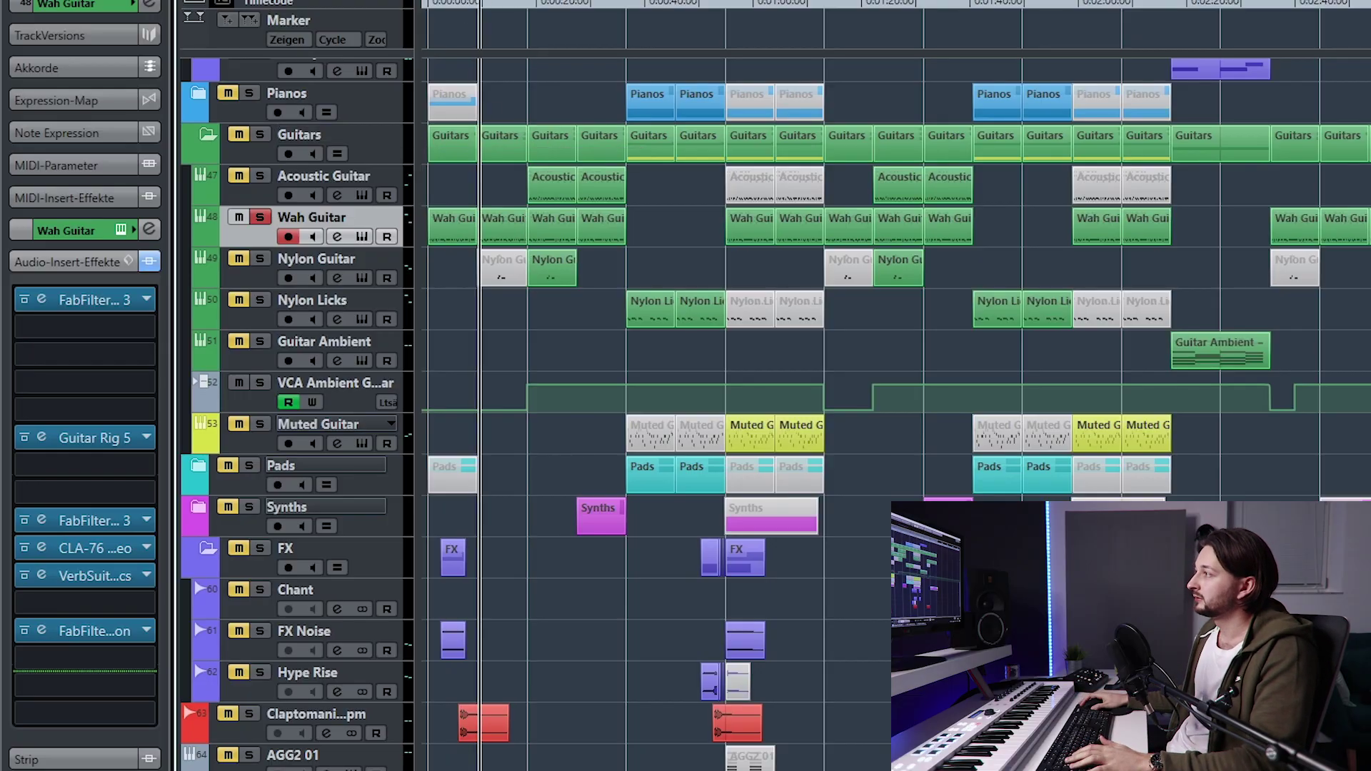
left_click(70, 261)
key("space")
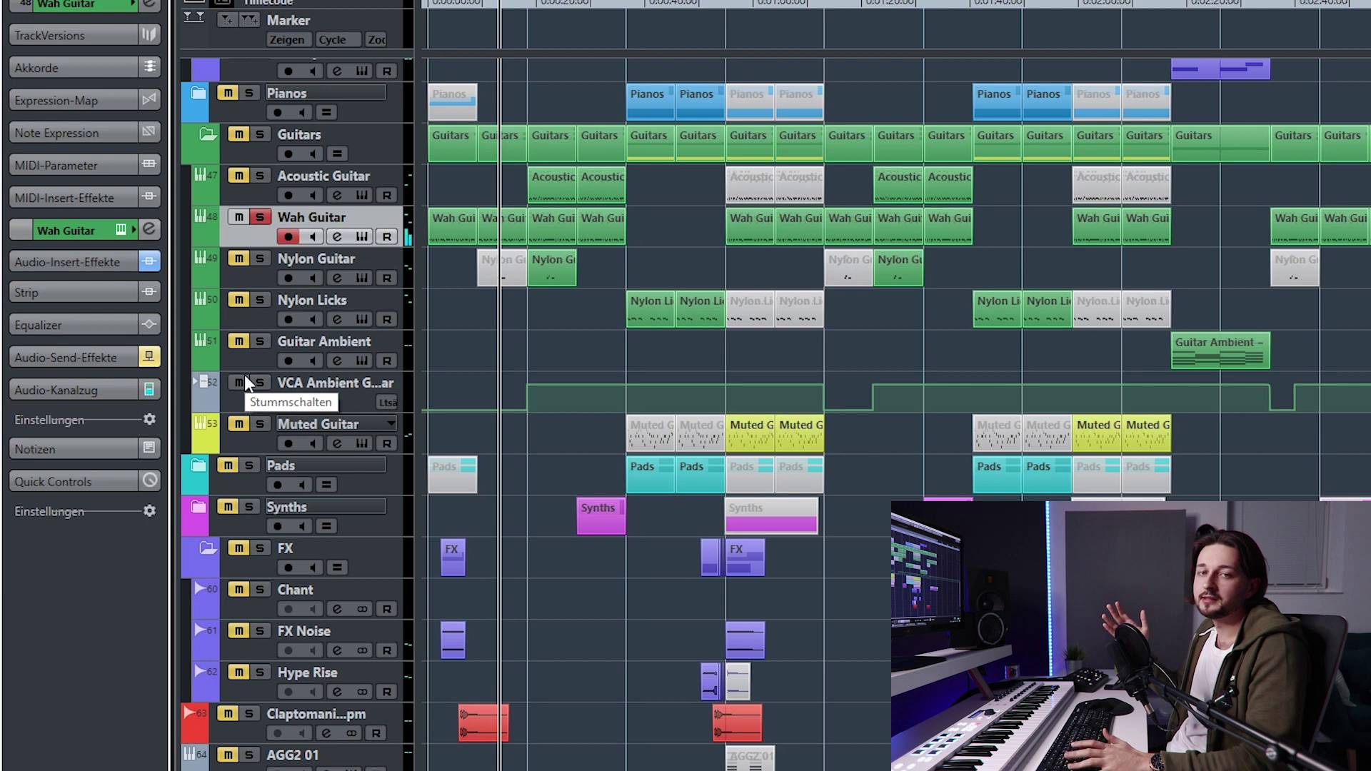
Step: Reactivate the Git Delay send on Wah Guitar, audition it with the send panning shown in the channel settings, and close them
left_click(85, 360)
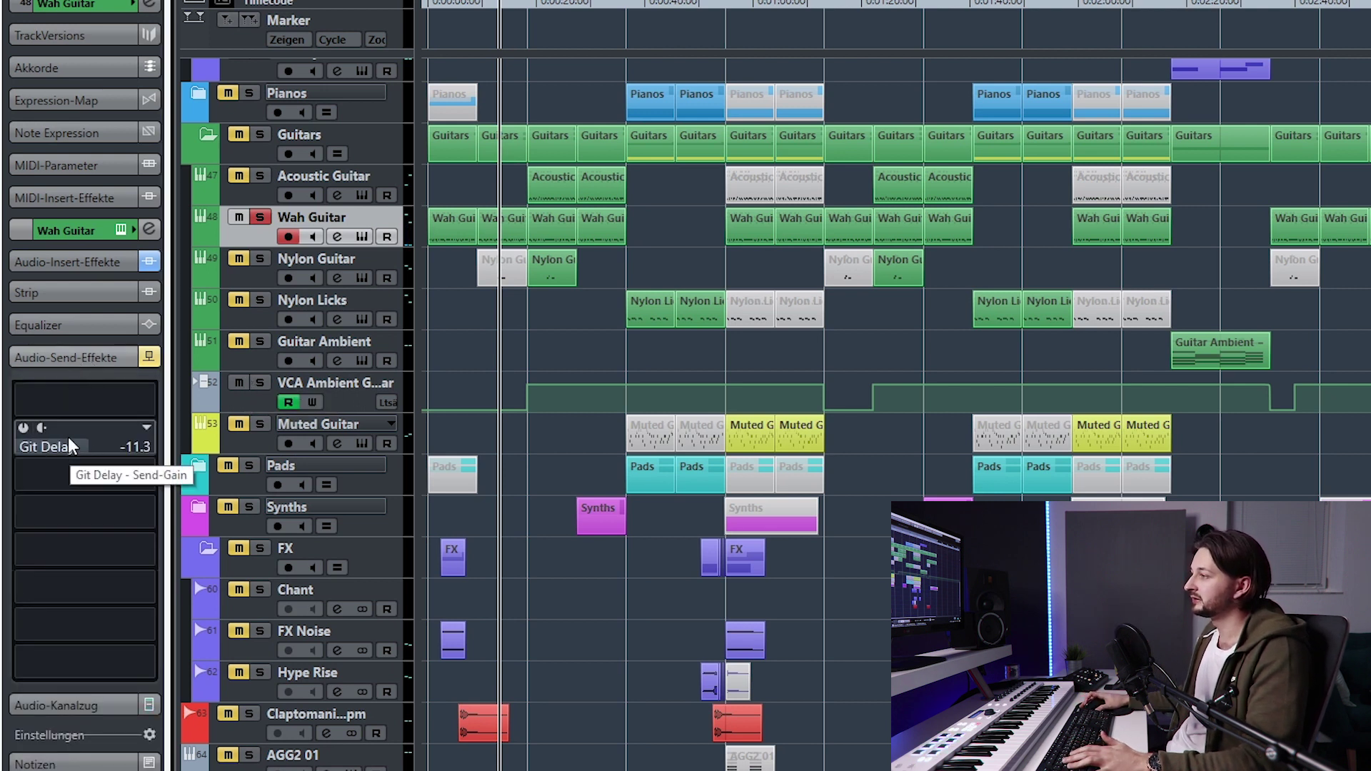
left_click(148, 358)
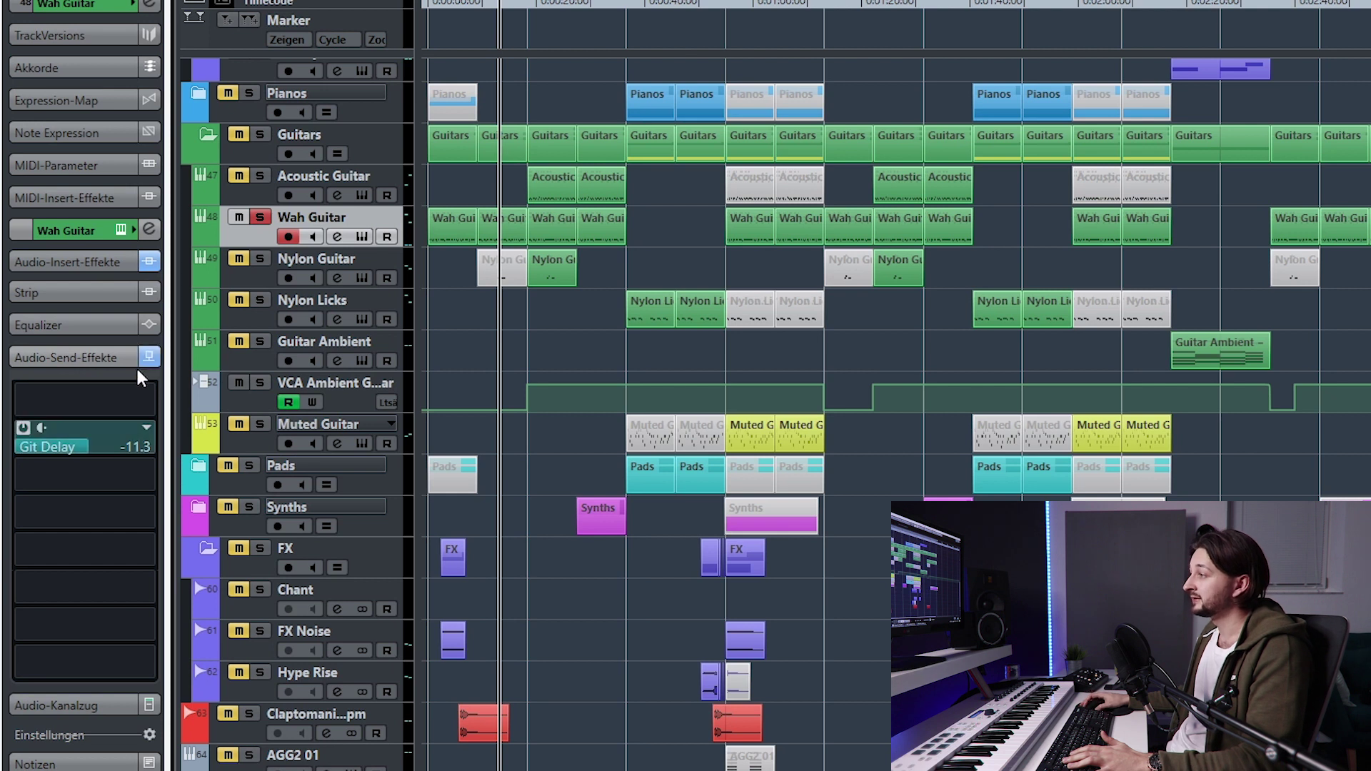
left_click(149, 229)
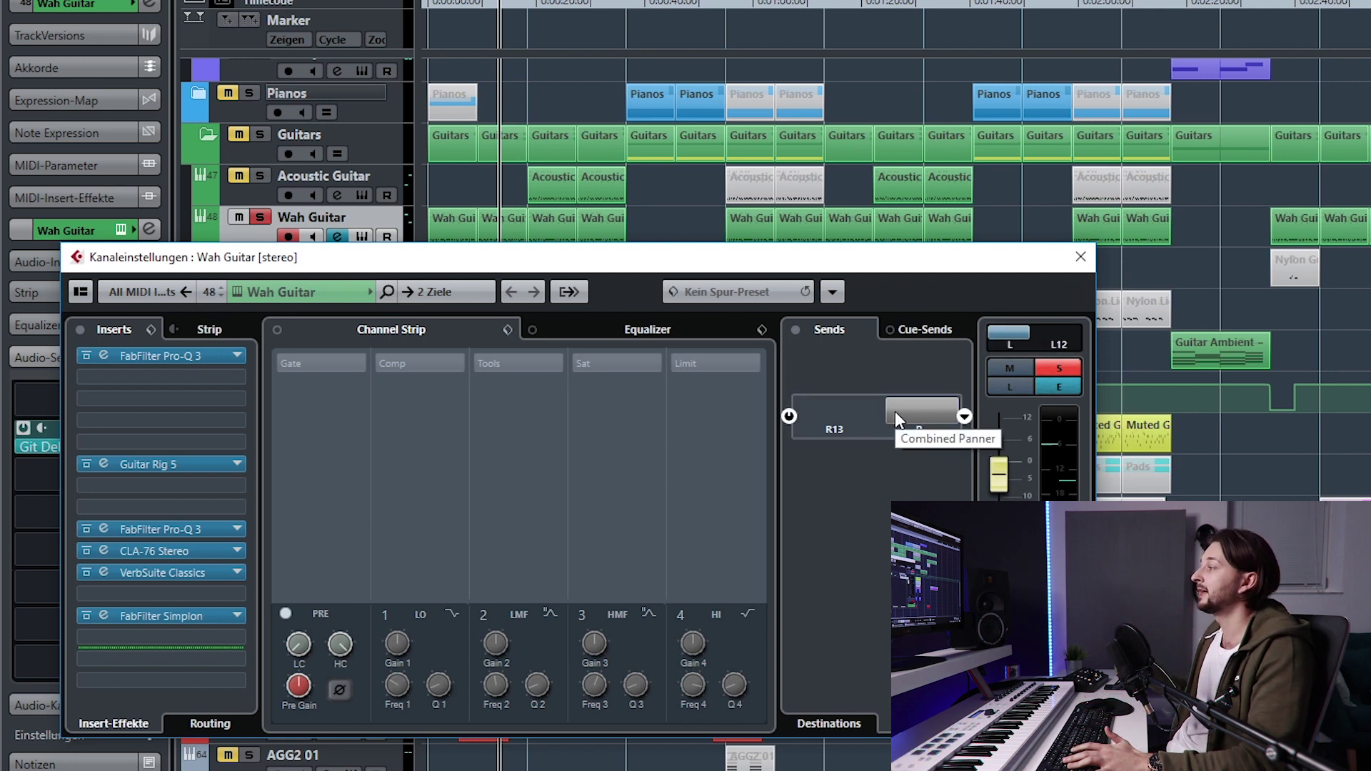
key("space")
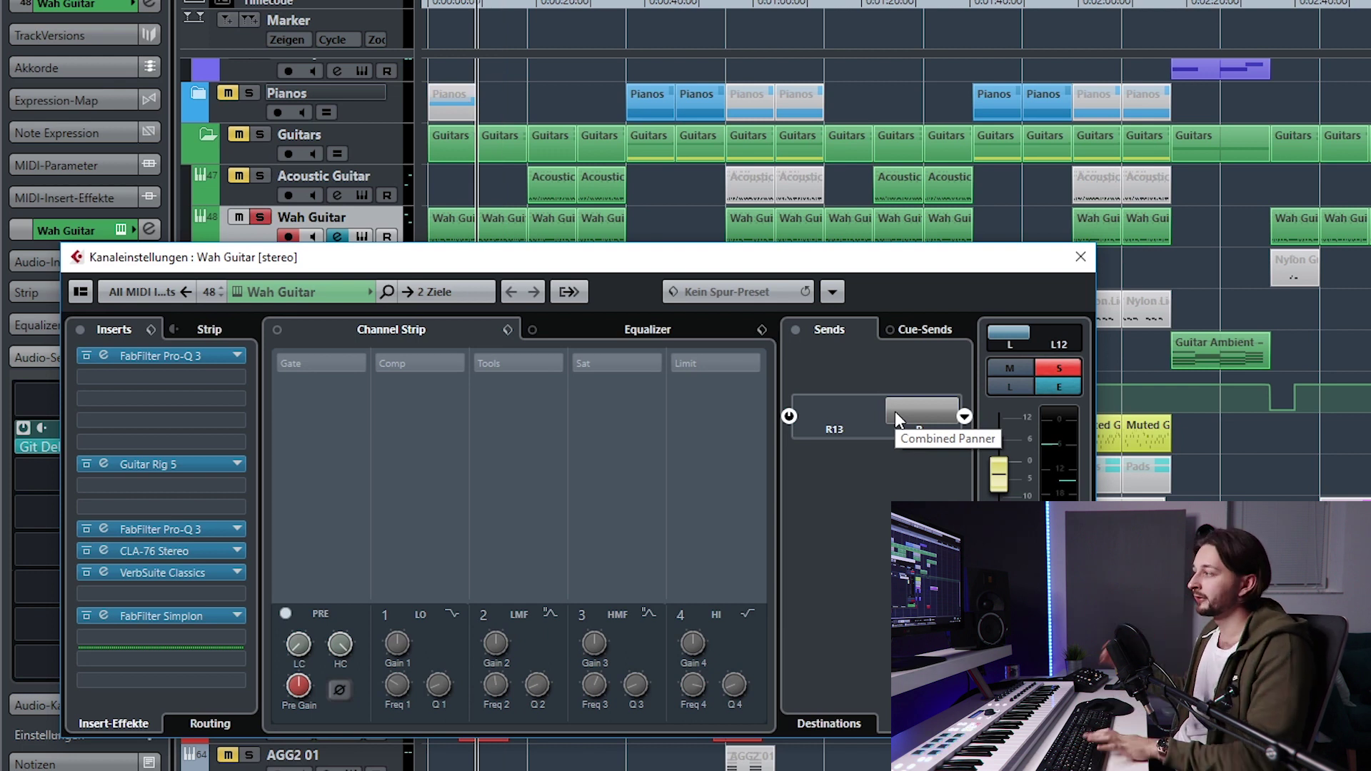
key("space")
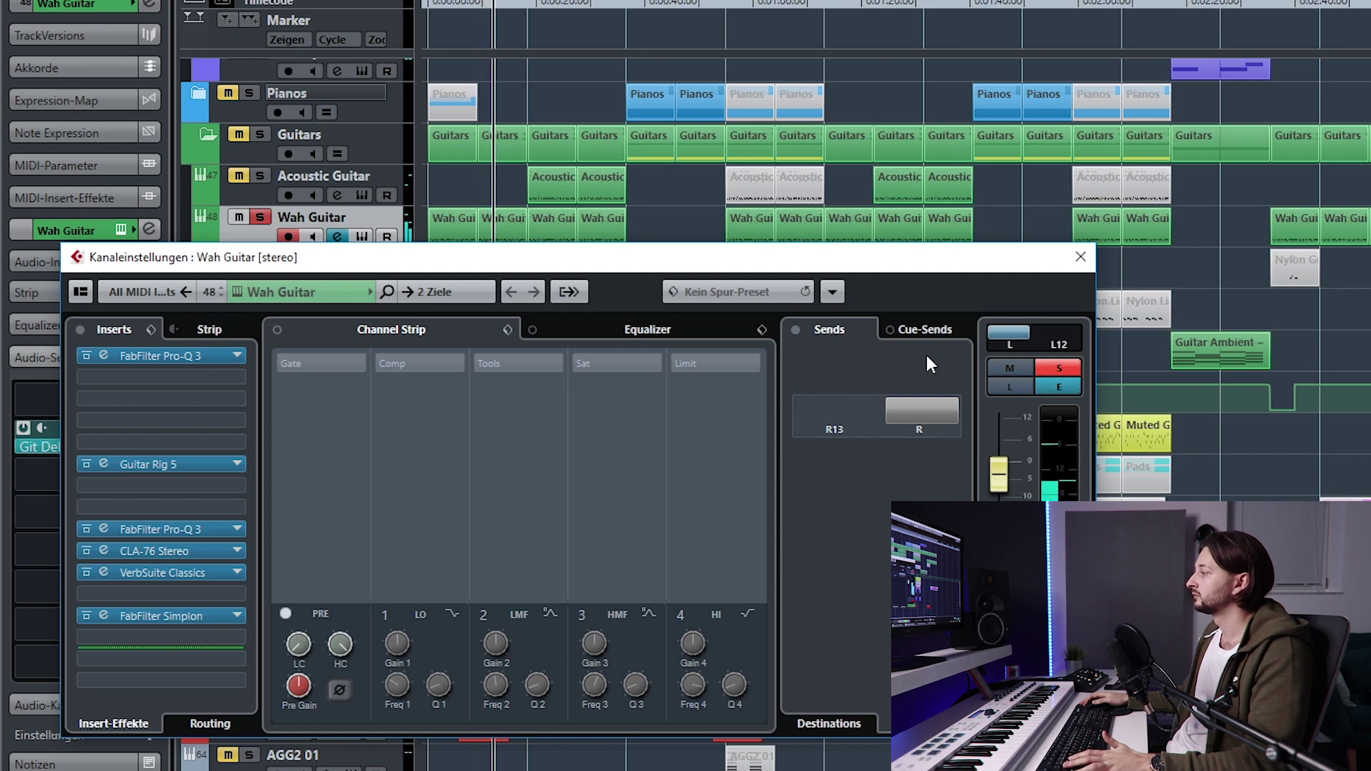
left_click(1080, 257)
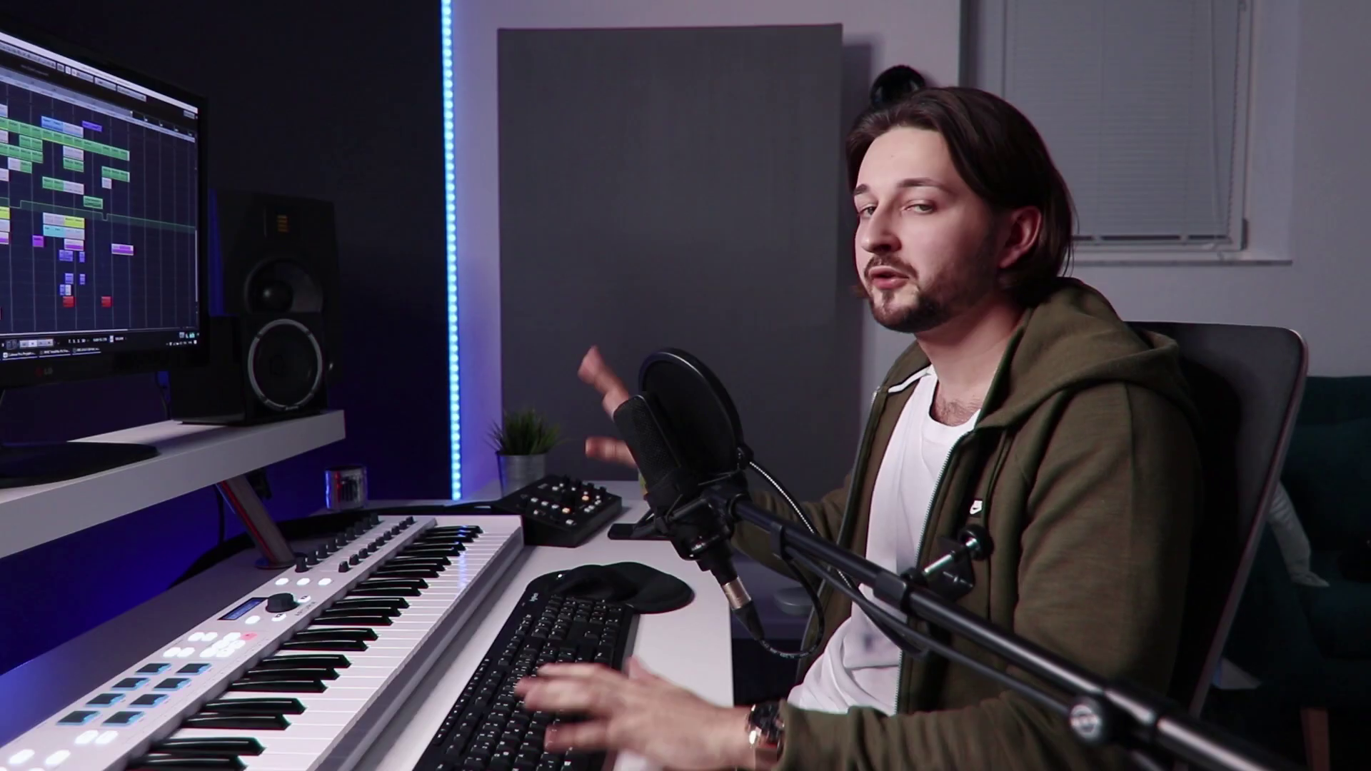